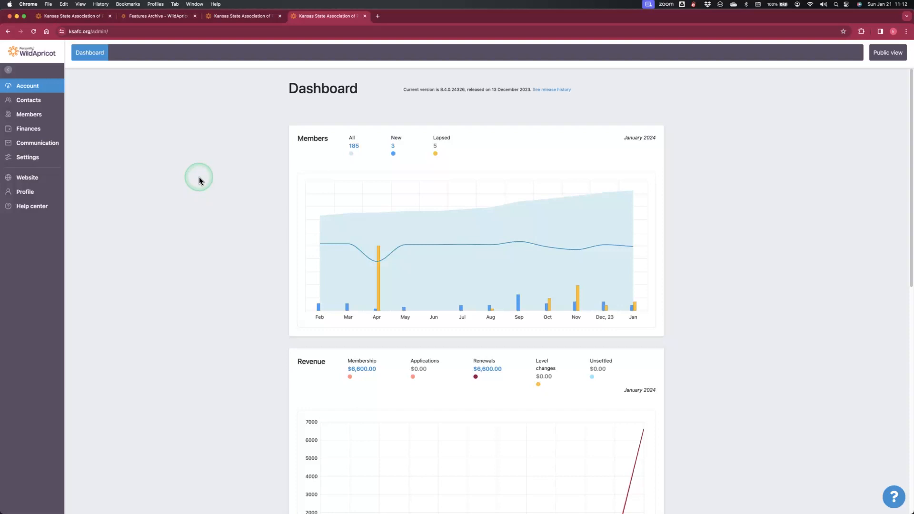
Step: Look over the test user's login access settings and the full list of features on the WildApricot website
left_click(82, 18)
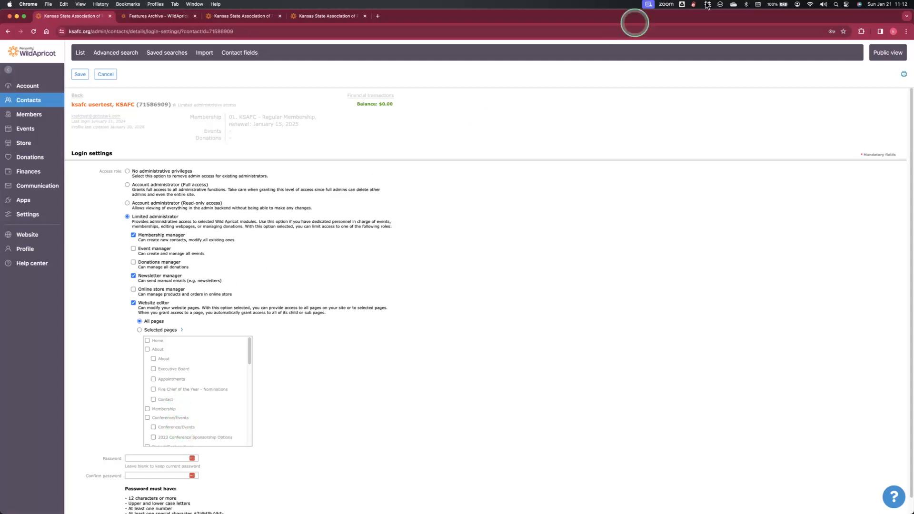
left_click(157, 17)
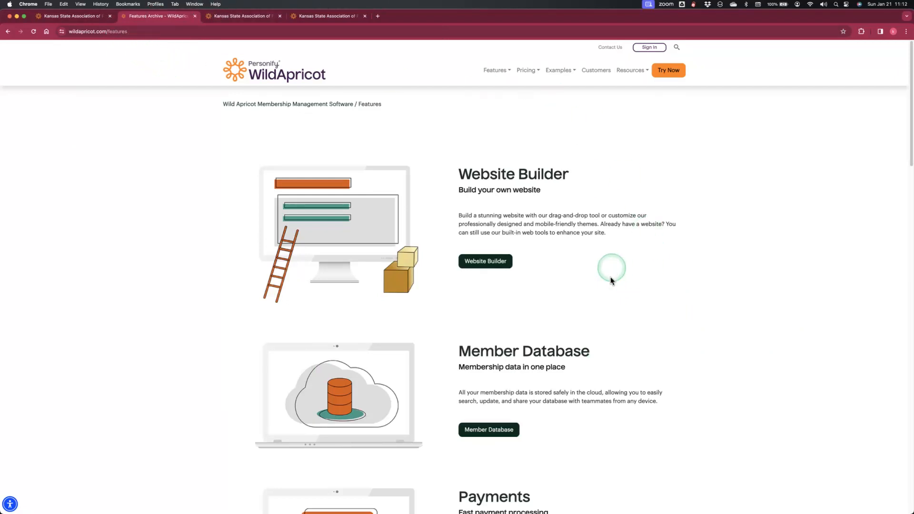
scroll(595, 304, "down", 2)
scroll(596, 305, "down", 5)
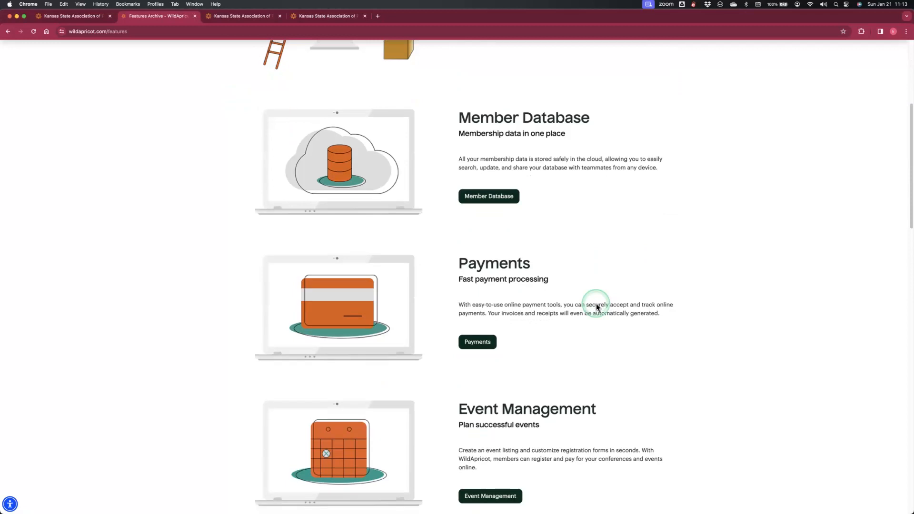
scroll(596, 305, "down", 5)
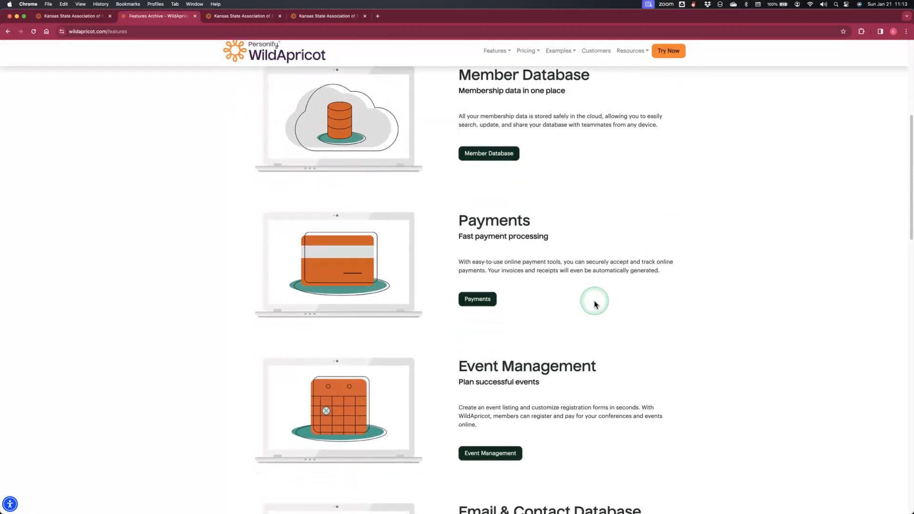
scroll(594, 303, "down", 12)
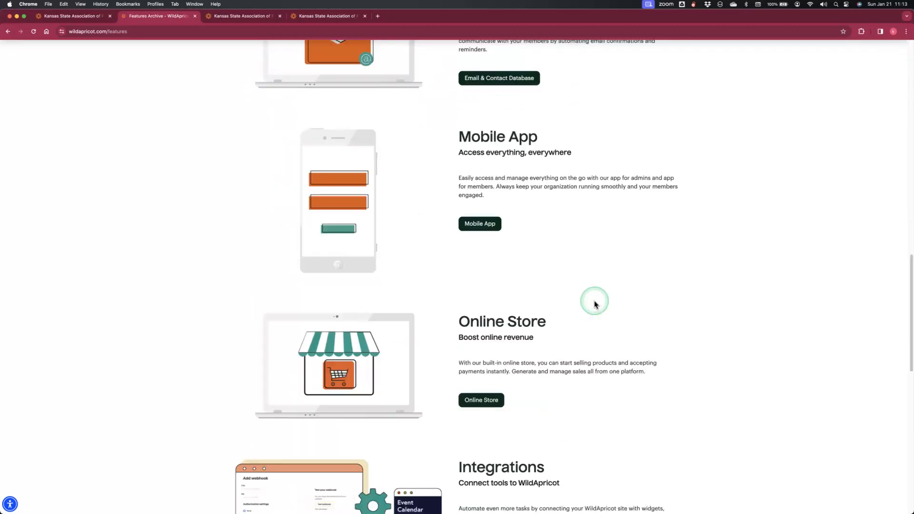
scroll(594, 303, "down", 3)
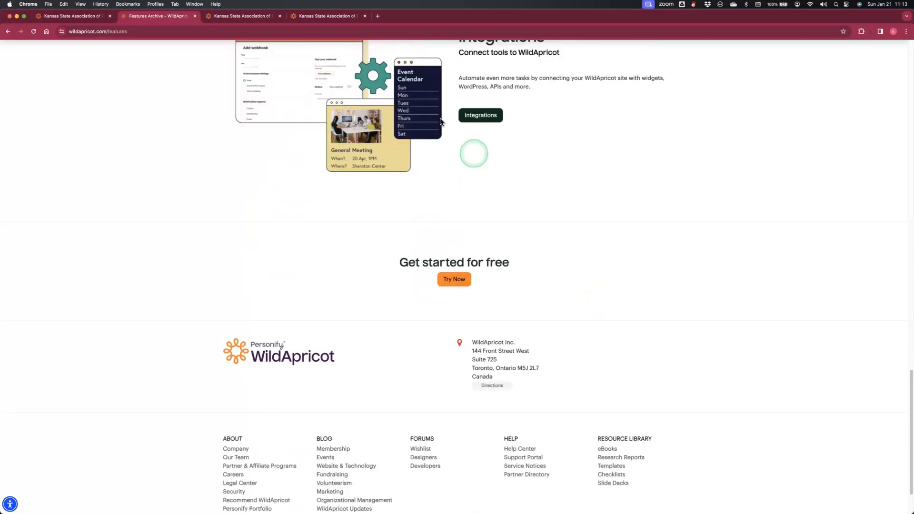
Step: View the association's public home page from the admin dashboard and return to the admin view
left_click(336, 21)
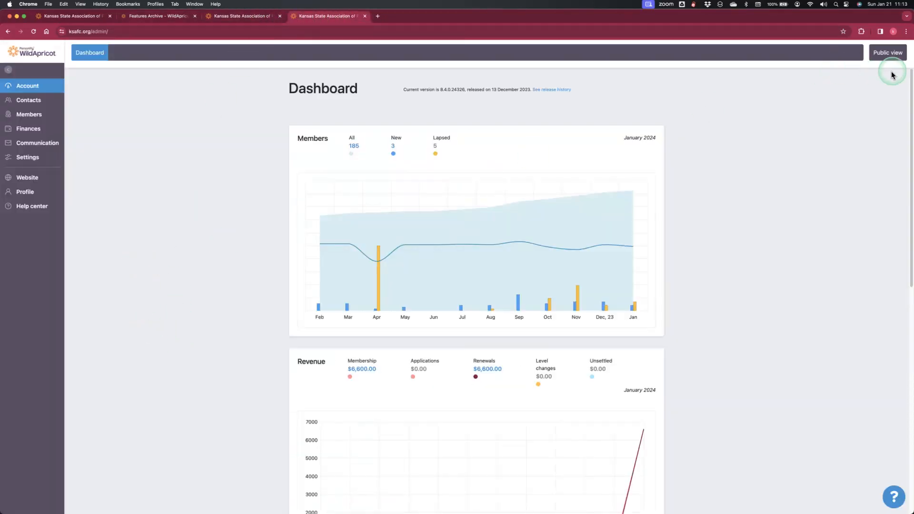
left_click(888, 53)
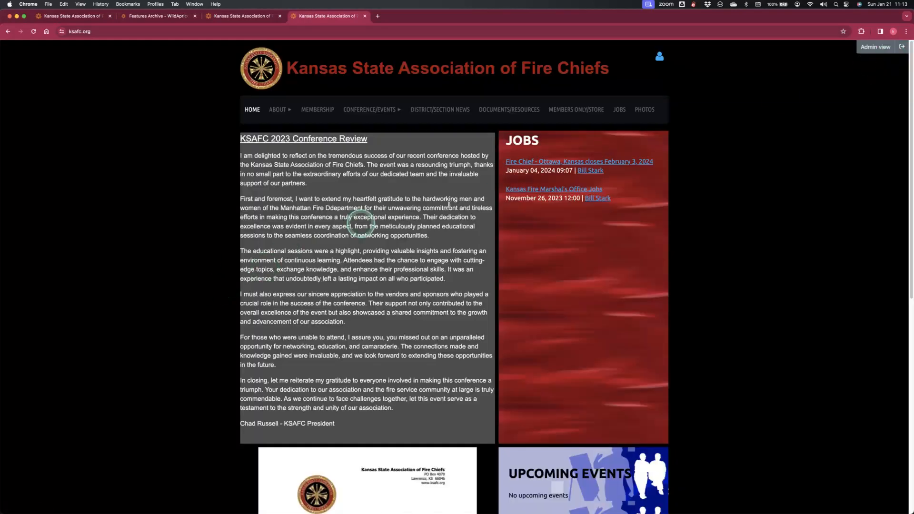
left_click(875, 48)
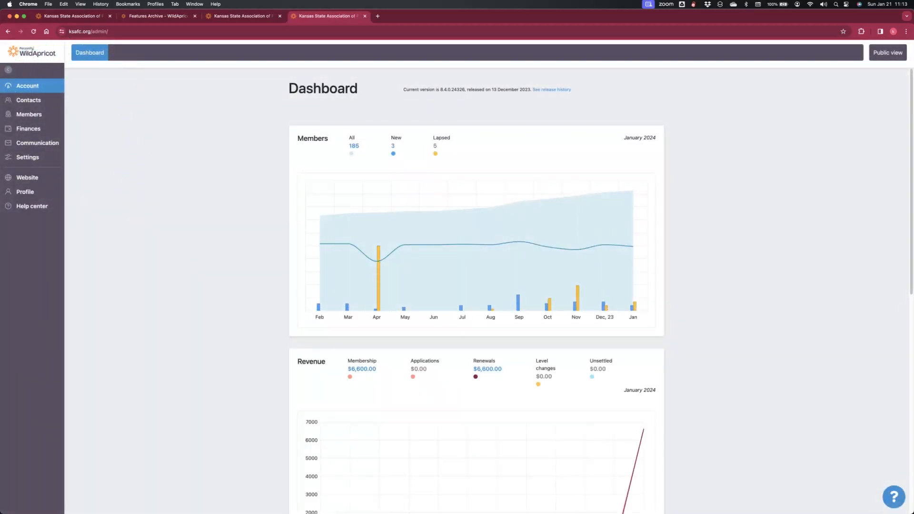
Step: Examine the dashboard's member, revenue, newsletter and recently updated page summaries
mouse_move(34, 97)
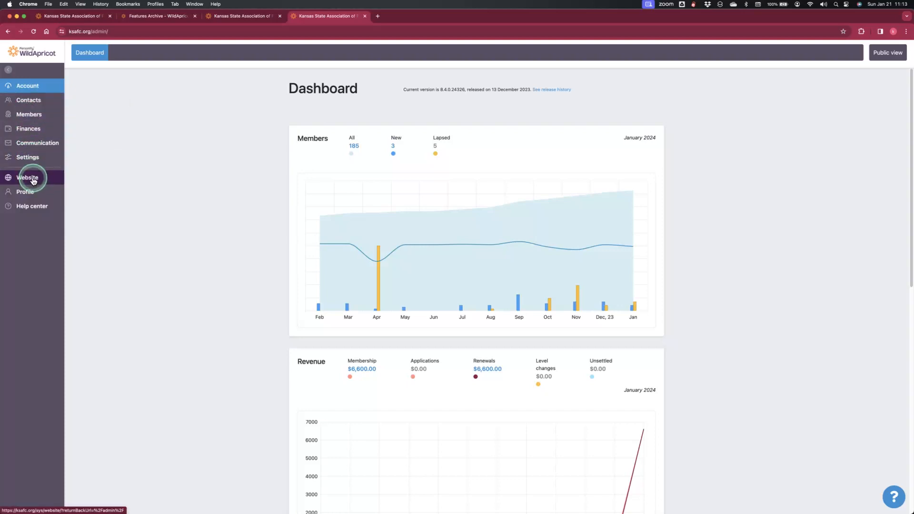
mouse_move(30, 195)
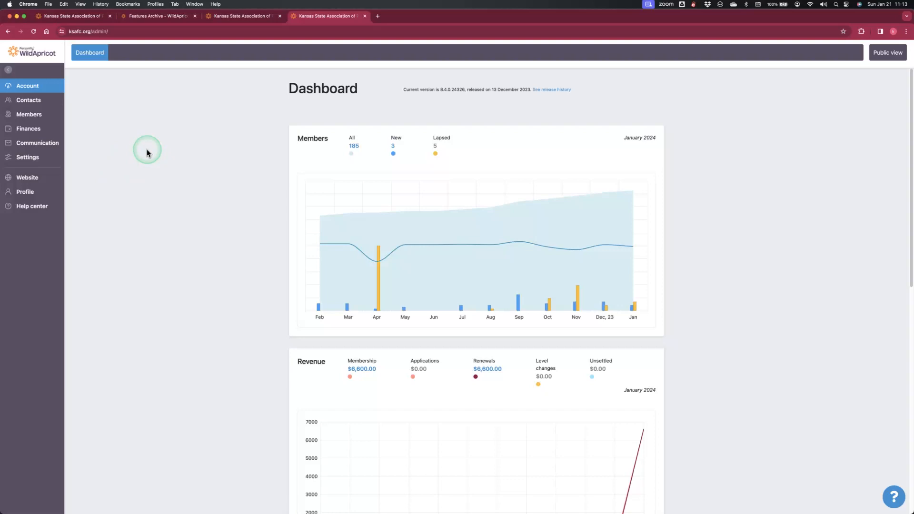
scroll(209, 195, "down", 5)
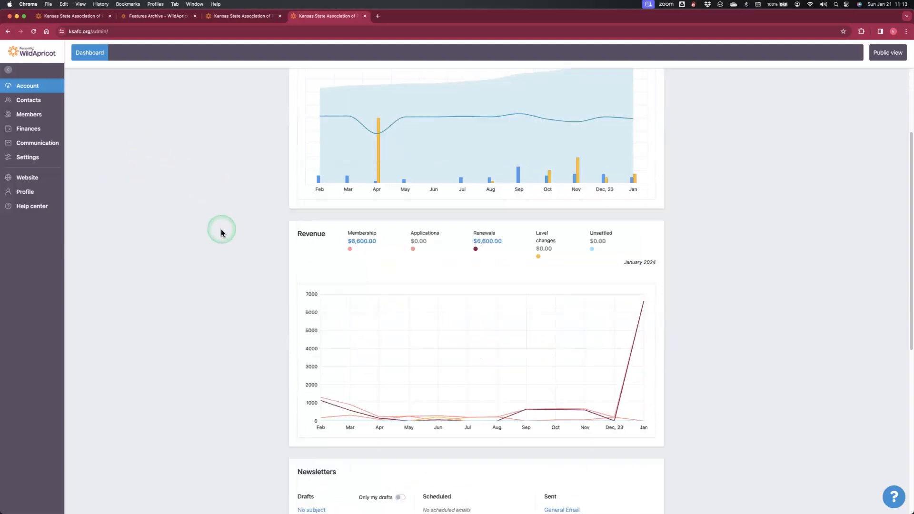
scroll(221, 232, "down", 12)
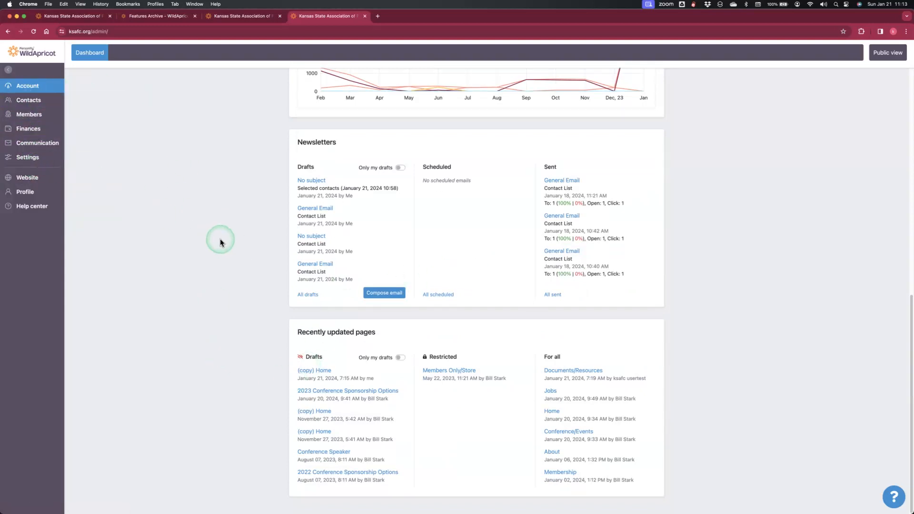
scroll(229, 236, "up", 8)
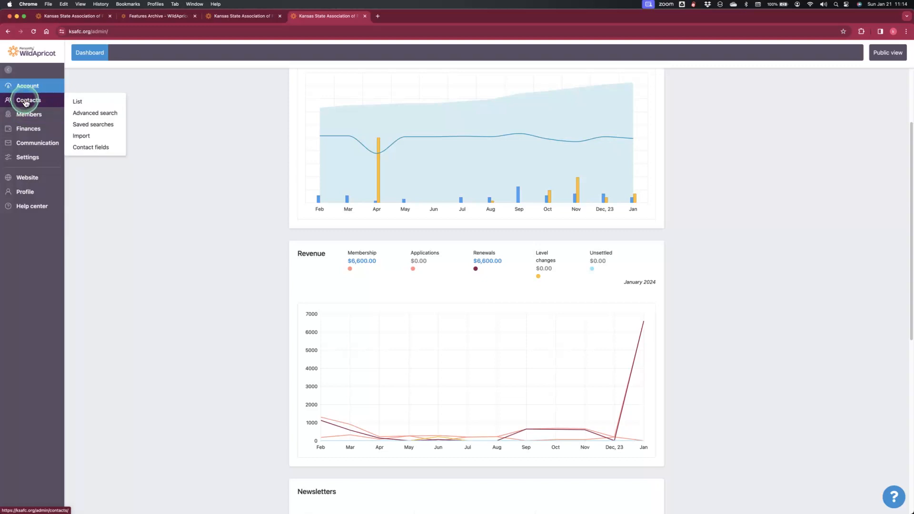
Step: Search the contacts list for "user" to locate the test user's record
left_click(26, 102)
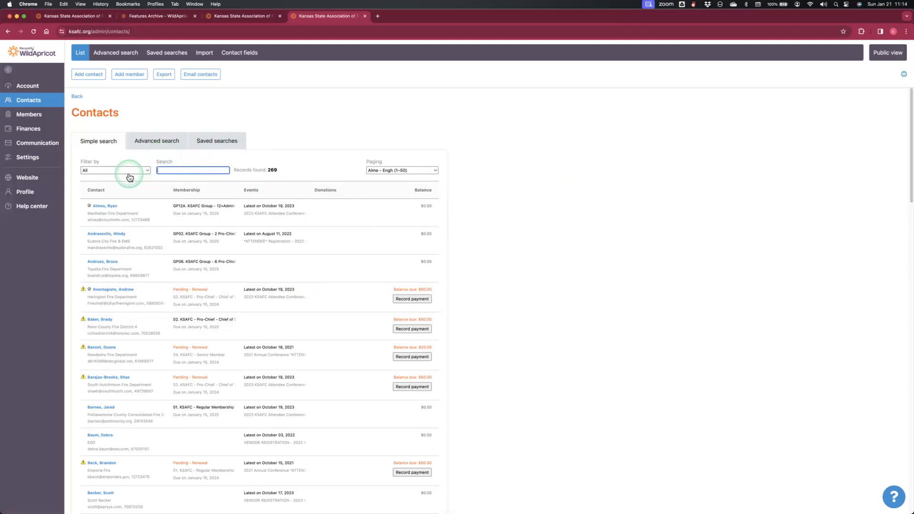
left_click(177, 169)
type("use")
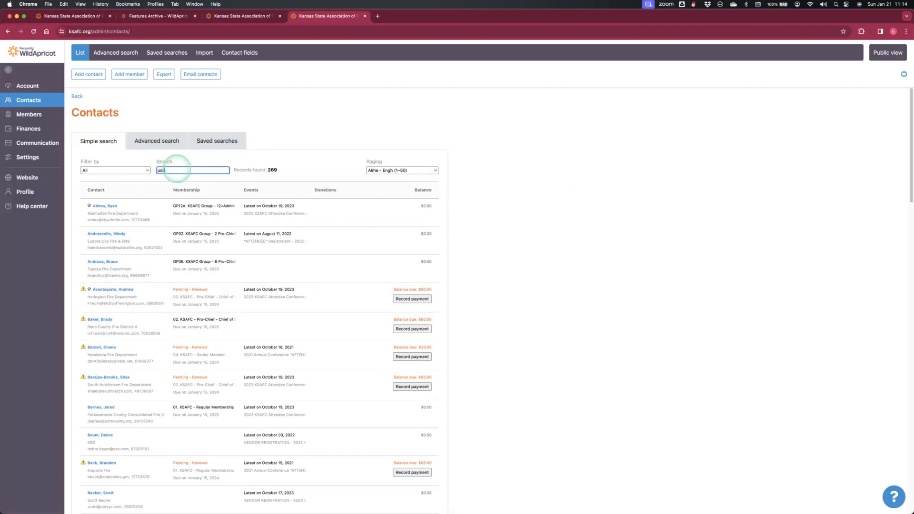
type("r")
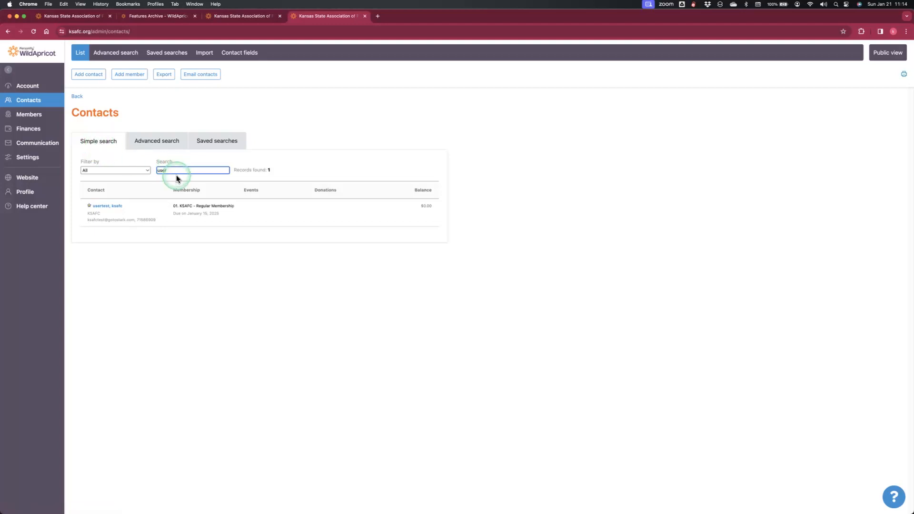
left_click(108, 206)
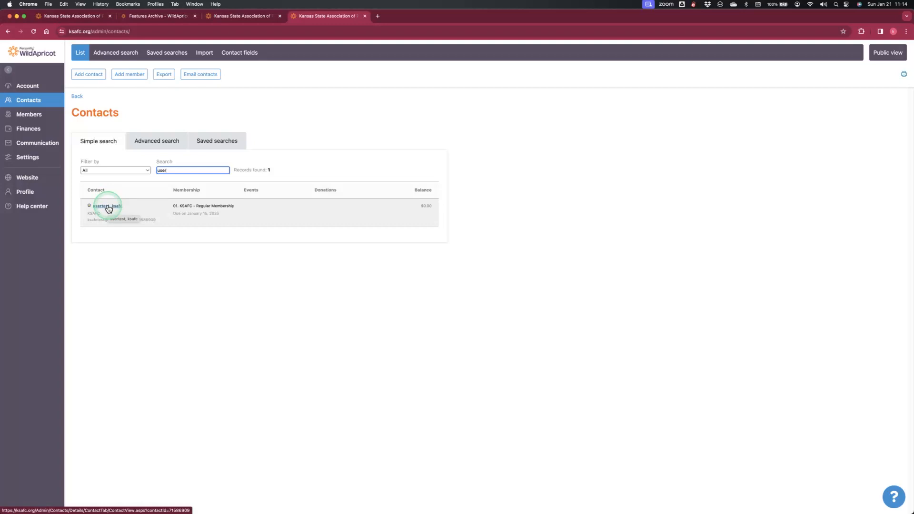
Step: Review the contacts' advanced search criteria and saved searches, and return to the simple search
left_click(155, 145)
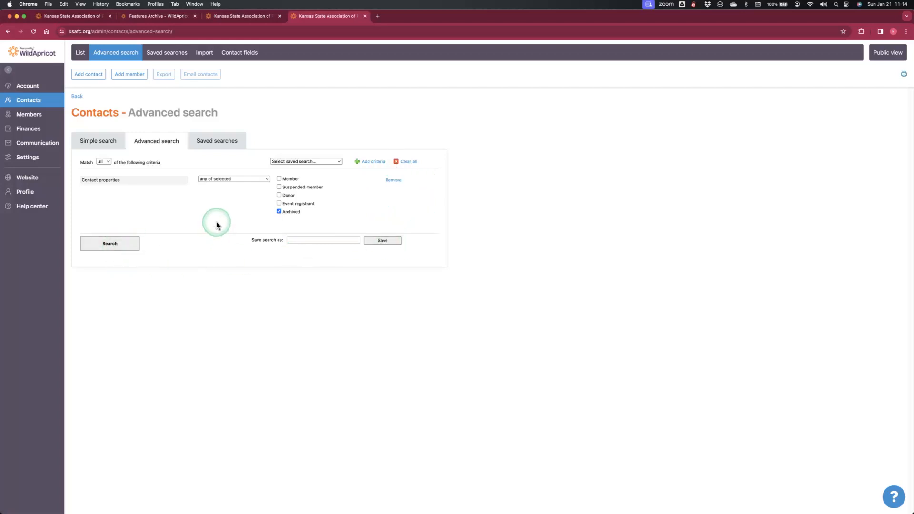
left_click(217, 144)
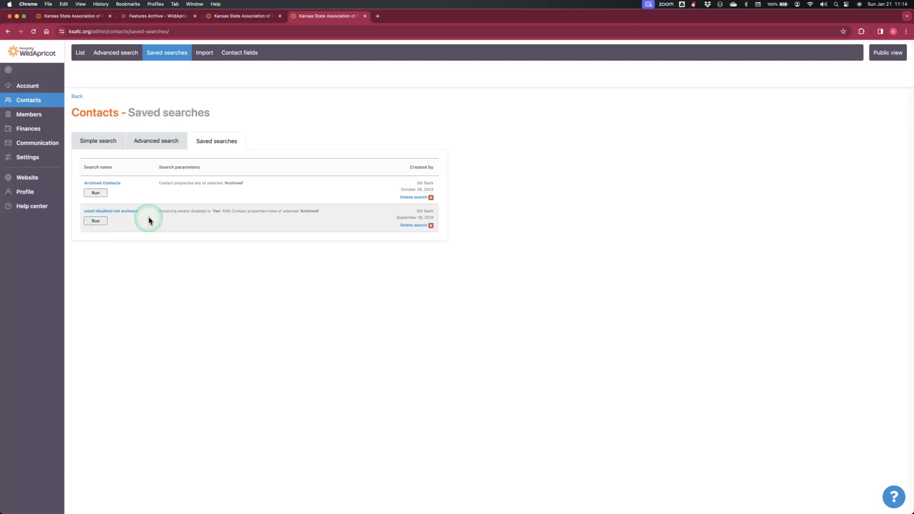
left_click(98, 142)
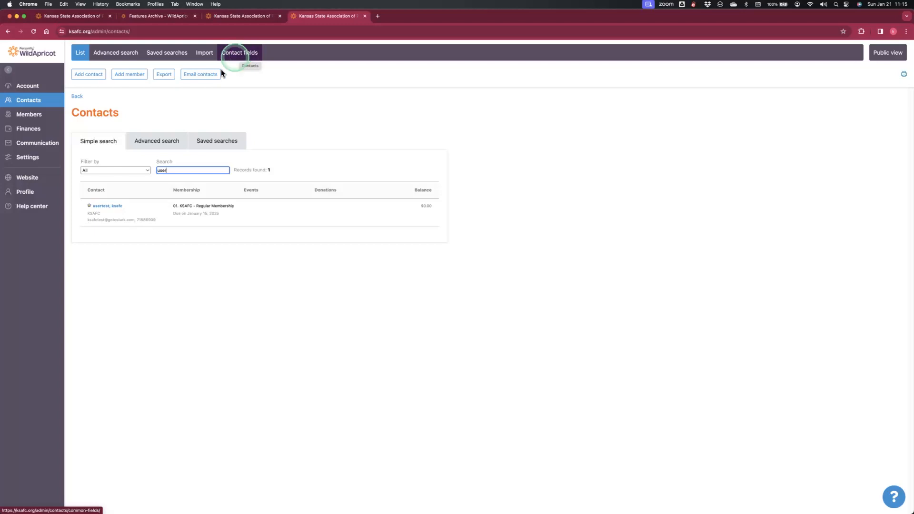
Step: Open the test user's contact record, check its financial transactions, and return to the contact details
left_click(117, 208)
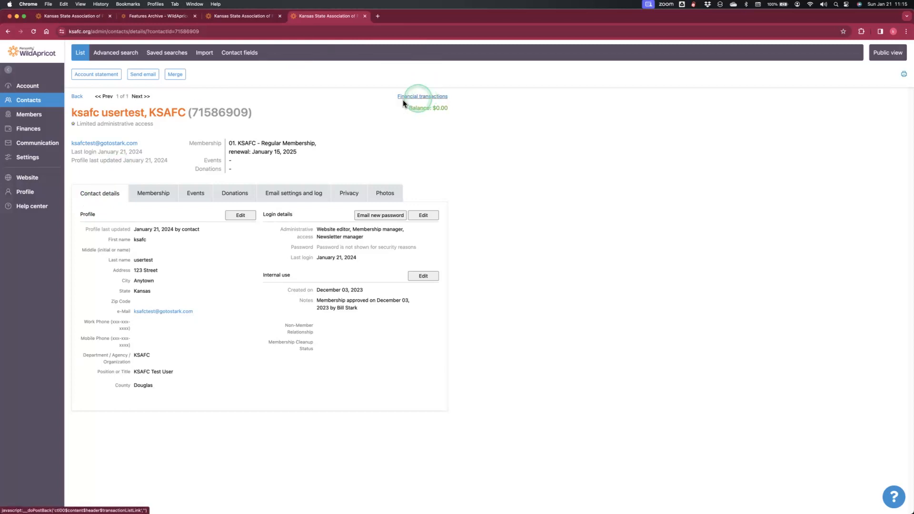
mouse_move(20, 129)
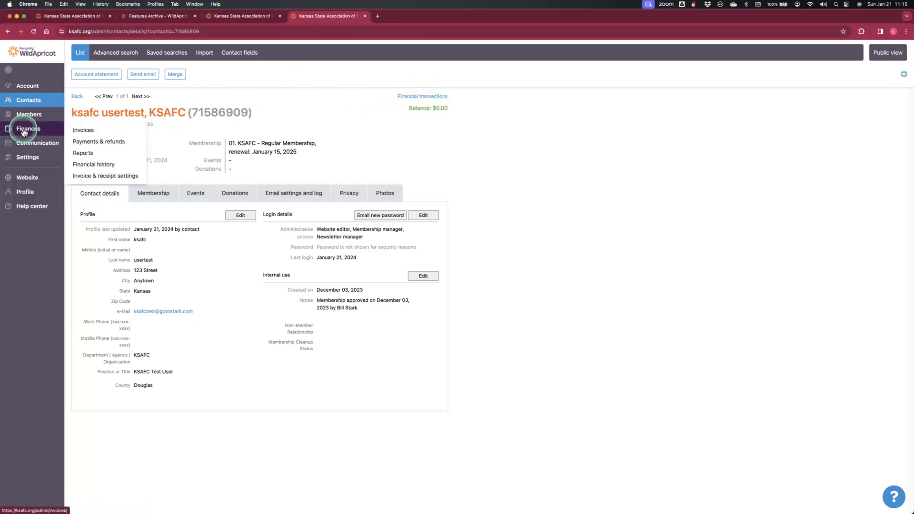
left_click(429, 100)
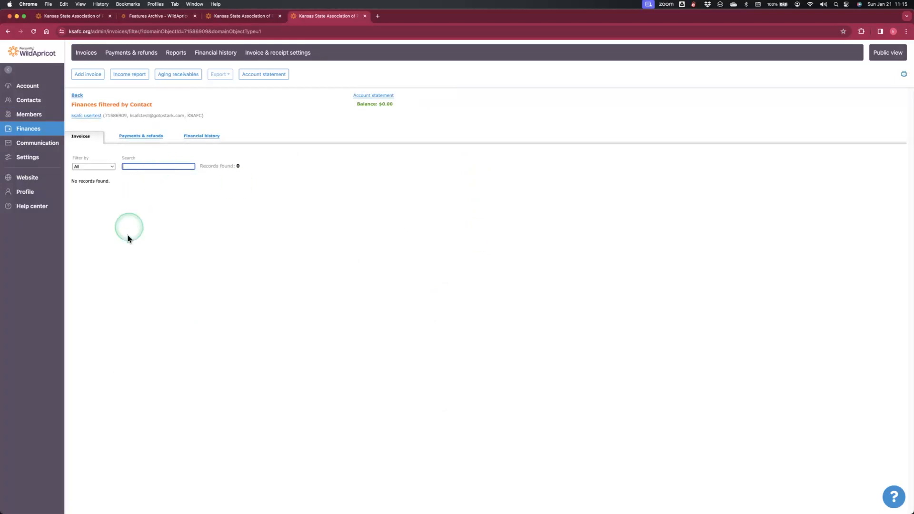
key("super+bracketleft")
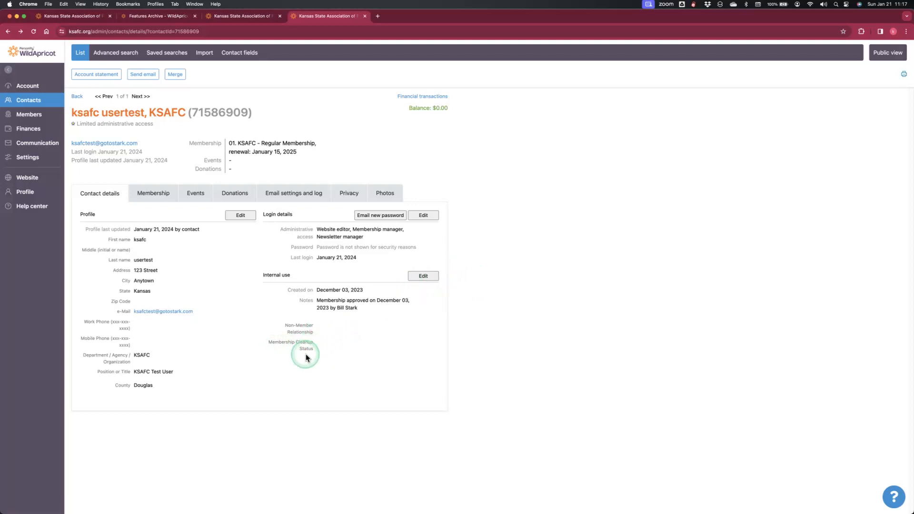
Step: Inspect the Non-Member Relationship options in the contact's internal use fields and leave the form without saving
left_click(423, 277)
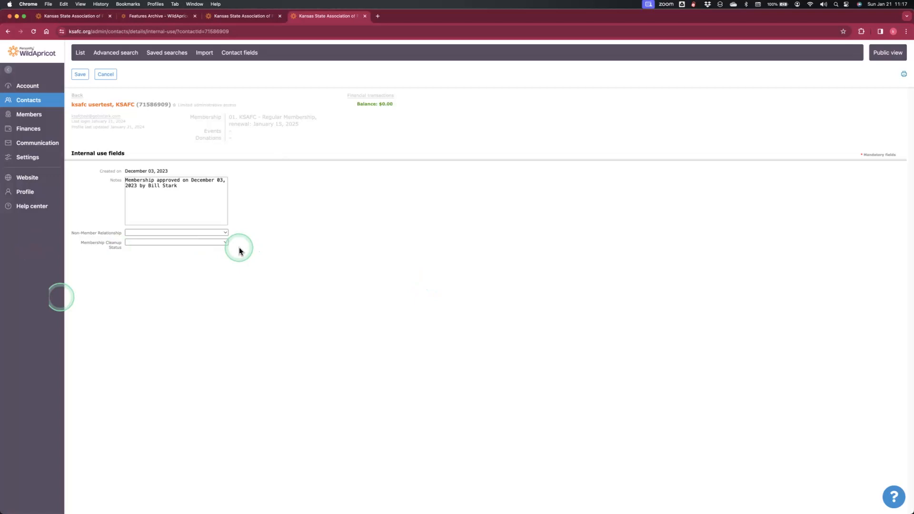
left_click(225, 233)
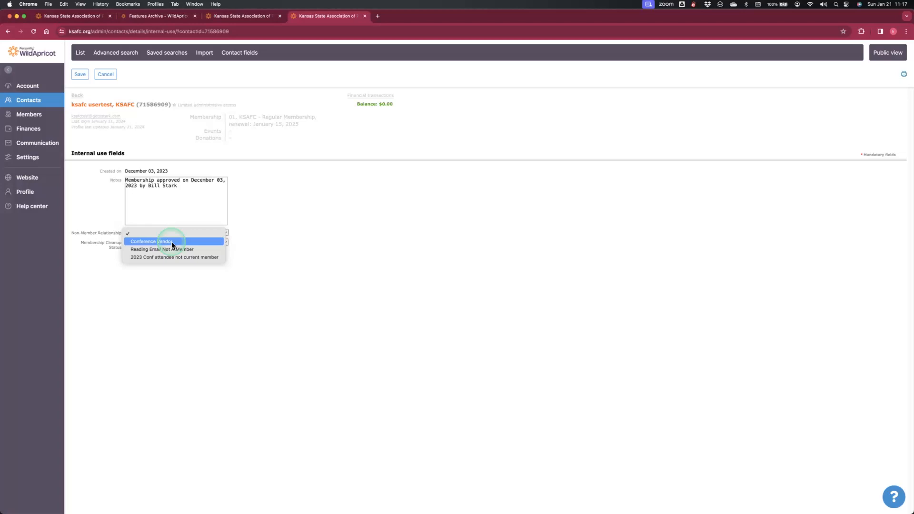
left_click(282, 226)
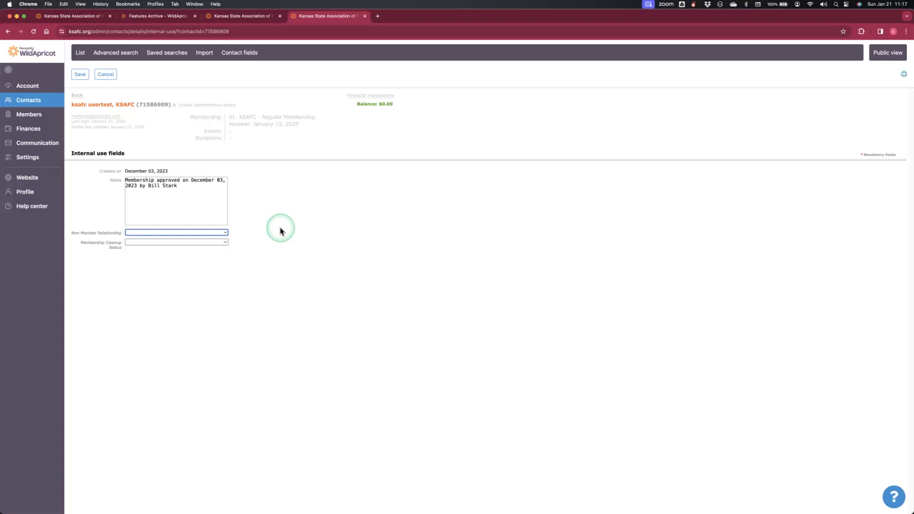
left_click(226, 233)
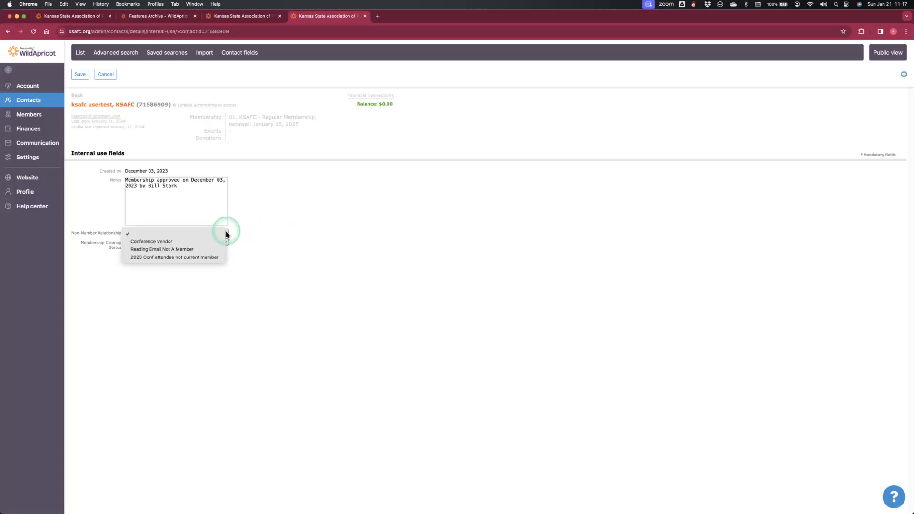
left_click(263, 227)
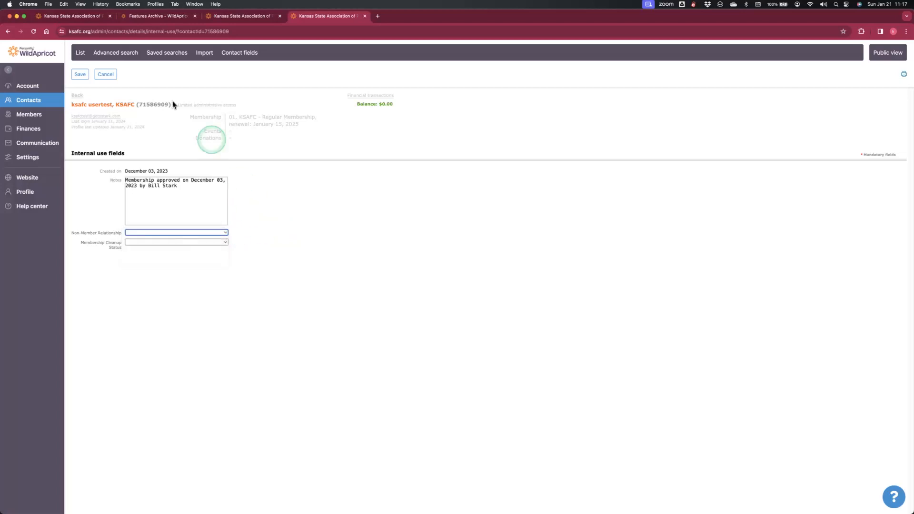
left_click(105, 75)
left_click(352, 291)
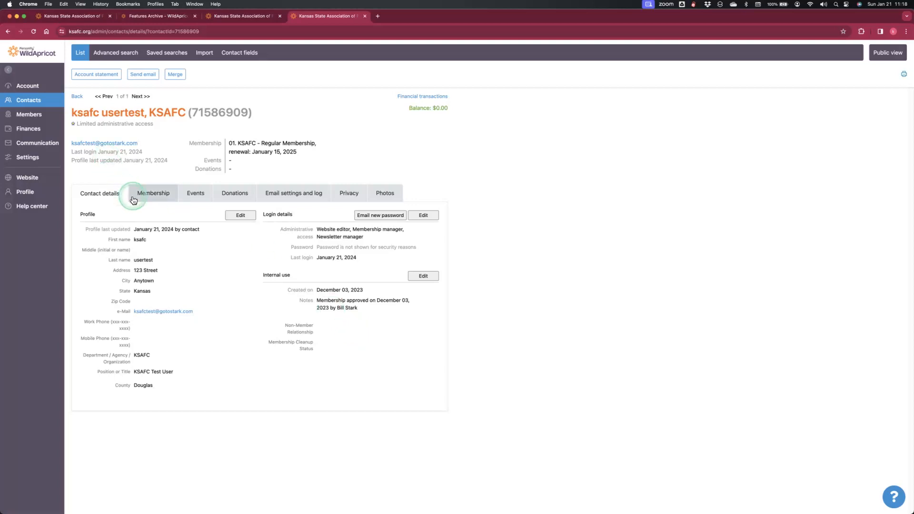
Step: Review the contact's membership details and group choices without saving, and view the contact's event registrations
left_click(148, 199)
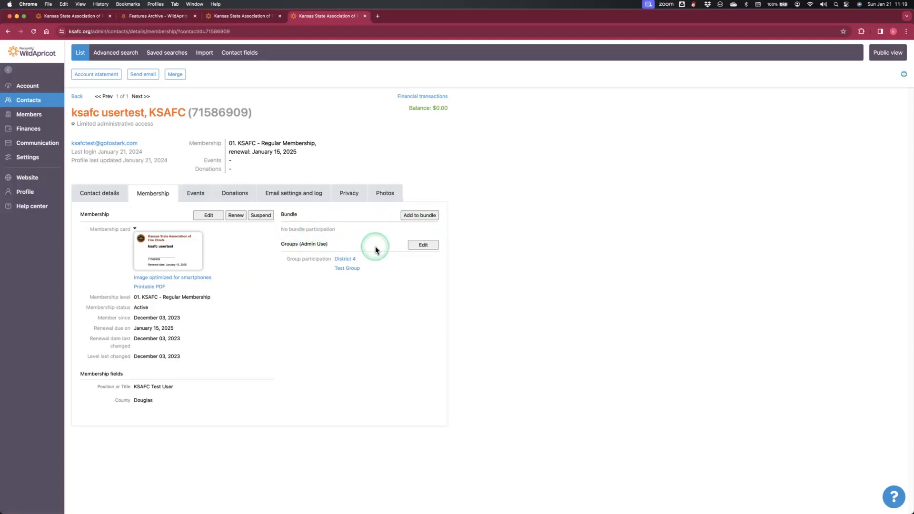
left_click(424, 246)
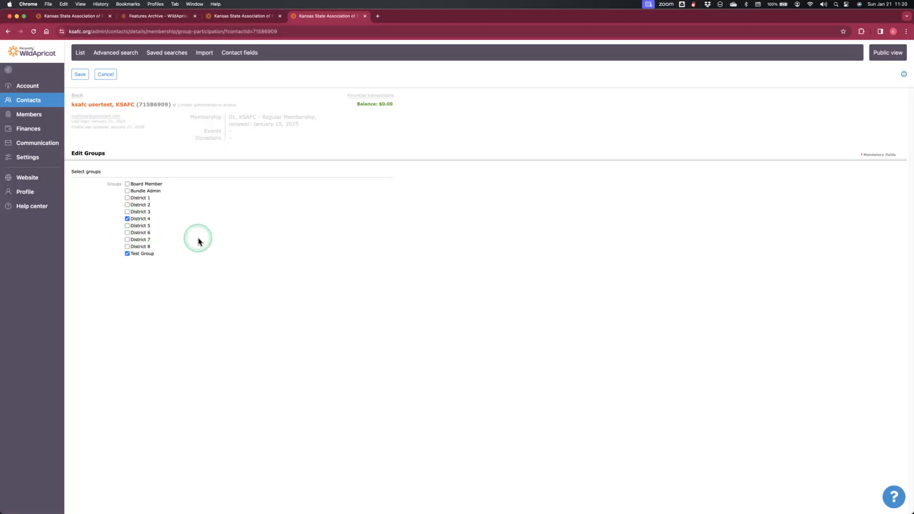
left_click(106, 76)
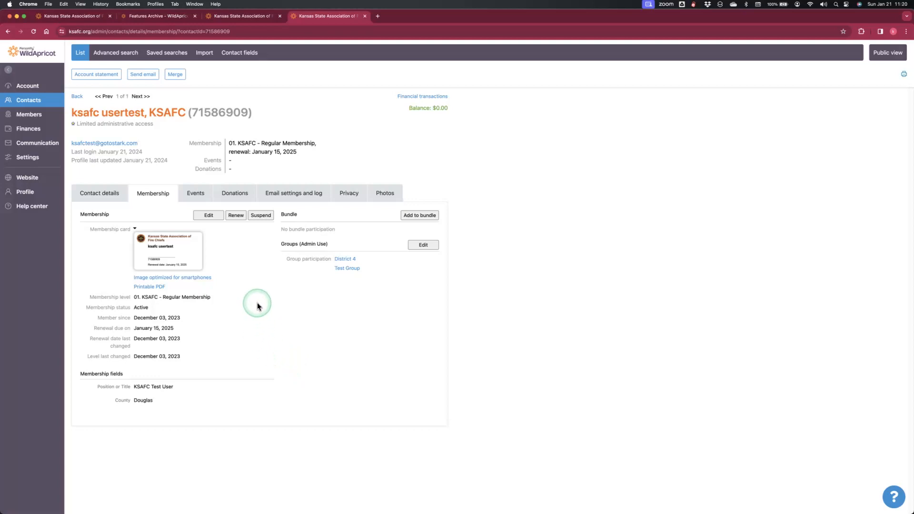
left_click(196, 193)
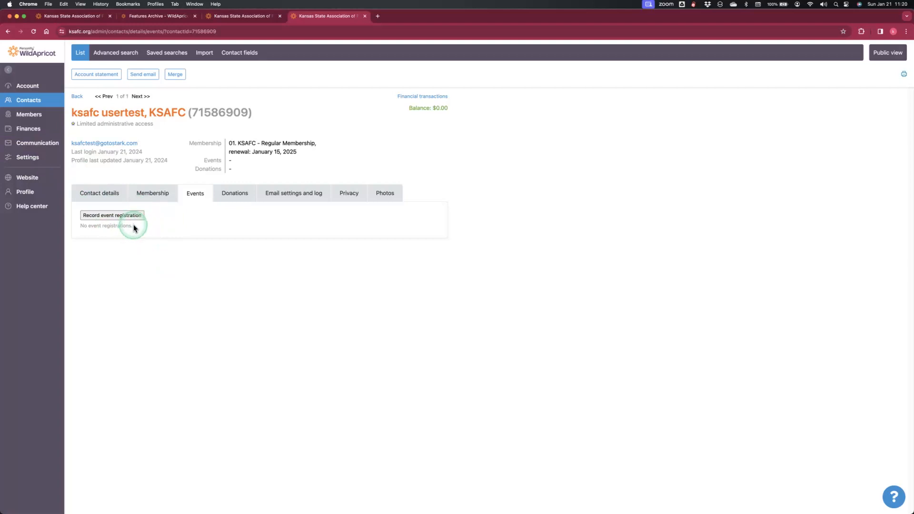
Step: View the test contact's donations, and review the contact's email preferences and recent email history
left_click(236, 193)
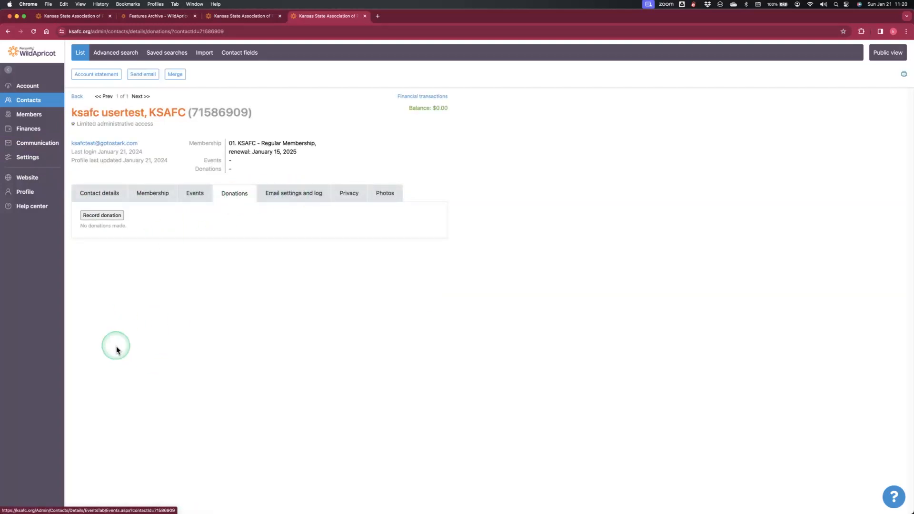
left_click(302, 195)
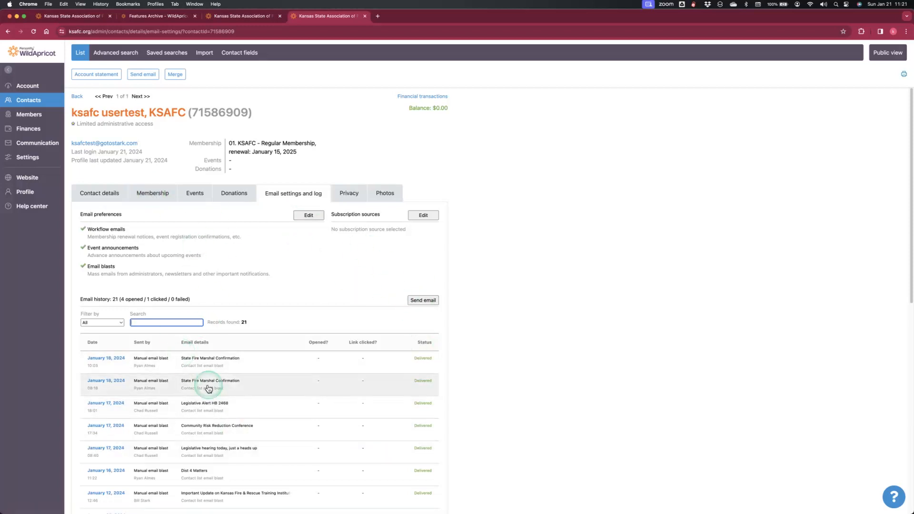
scroll(557, 320, "down", 2)
scroll(557, 320, "down", 6)
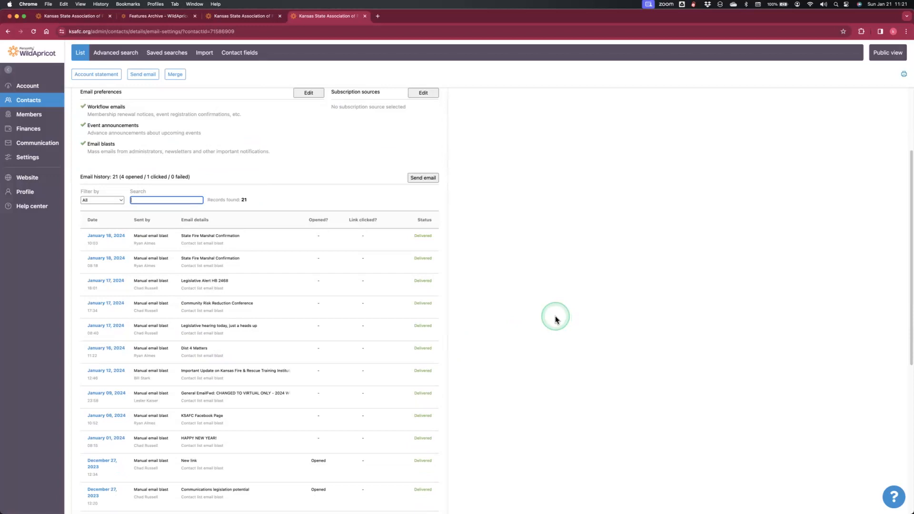
scroll(554, 317, "up", 6)
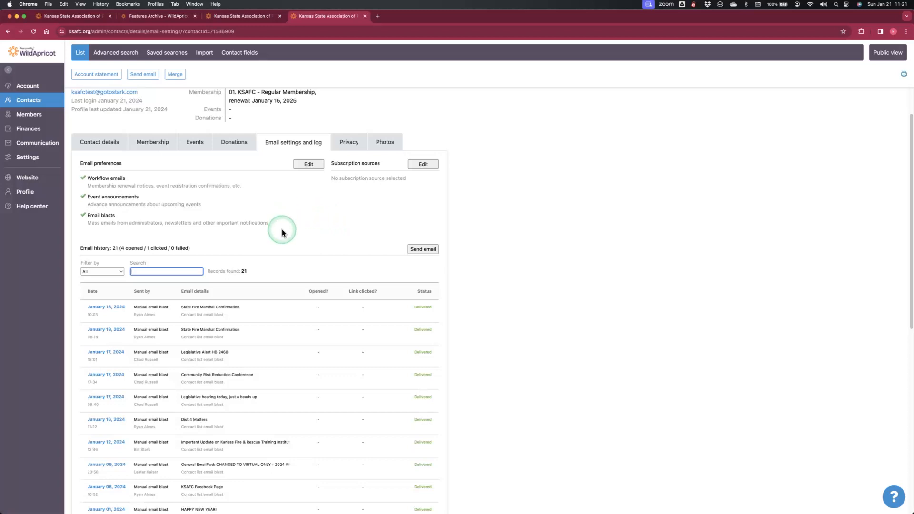
scroll(282, 228, "down", 1)
scroll(202, 212, "up", 5)
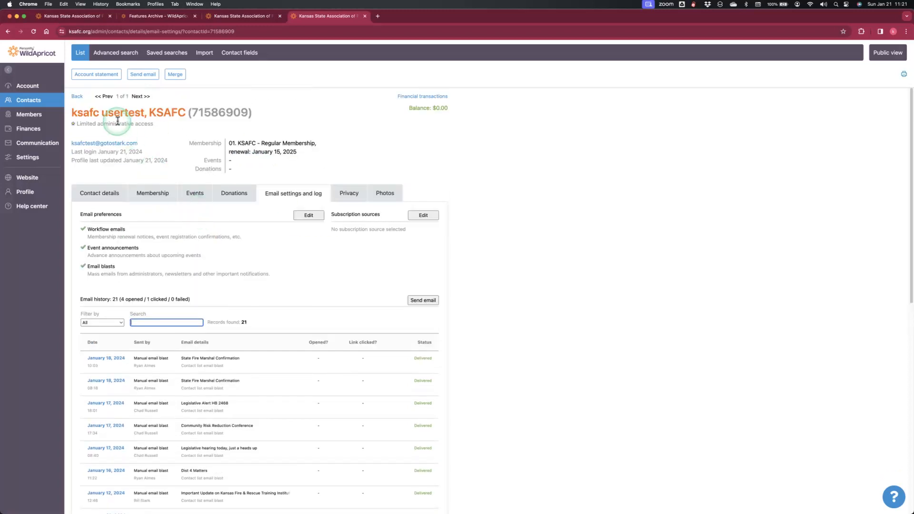
scroll(280, 276, "down", 2)
scroll(143, 310, "down", 3)
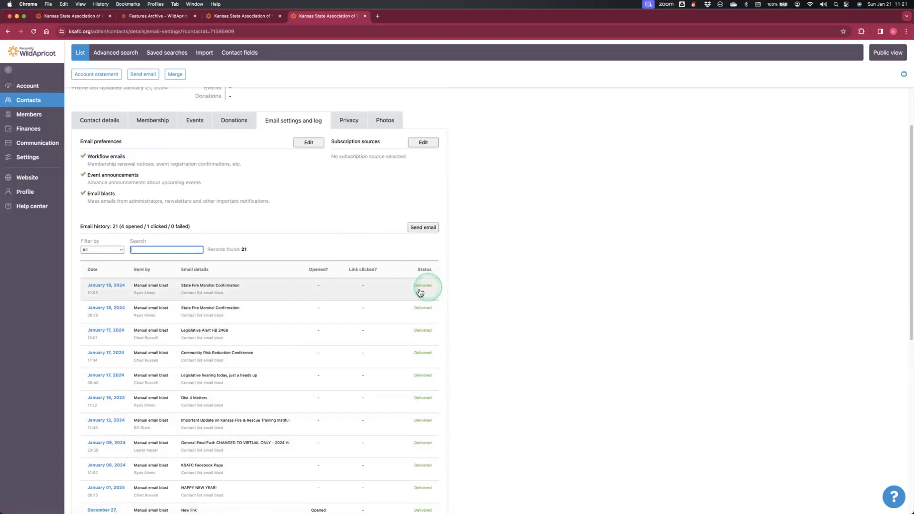
scroll(429, 301, "up", 1)
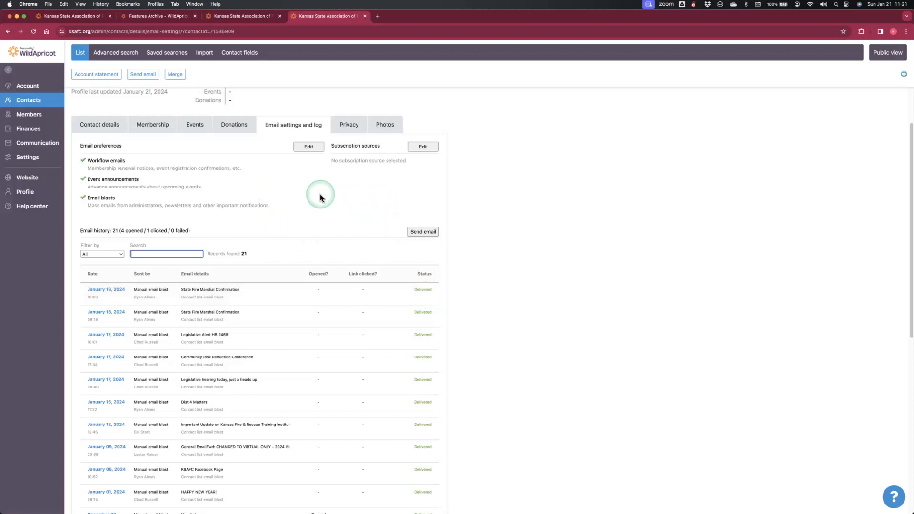
Step: Examine the contact's full email history for opened, link-clicked and delivery status
scroll(396, 321, "down", 3)
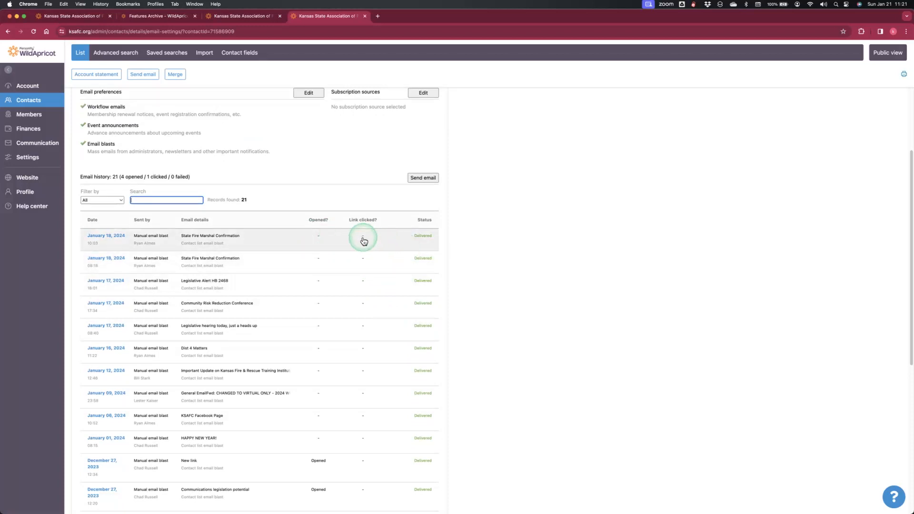
scroll(363, 240, "down", 15)
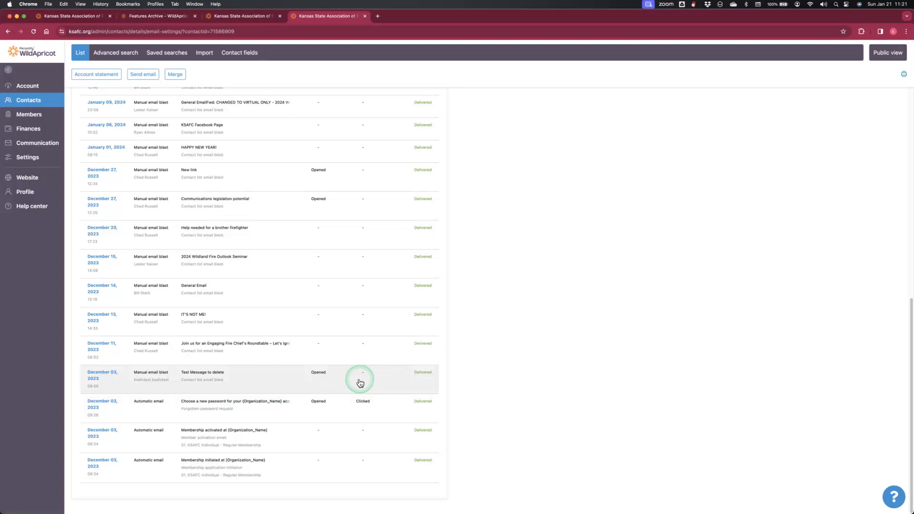
scroll(306, 404, "up", 2)
scroll(306, 398, "up", 6)
scroll(318, 317, "up", 5)
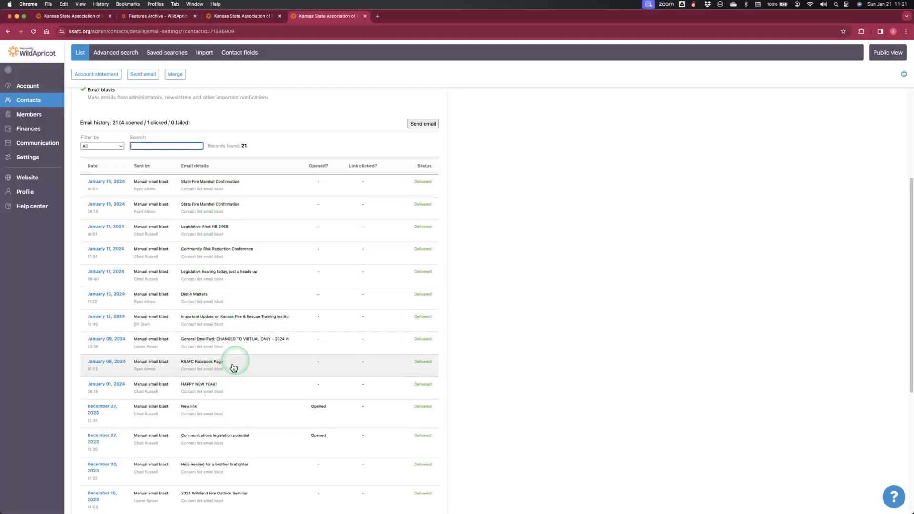
scroll(235, 364, "down", 2)
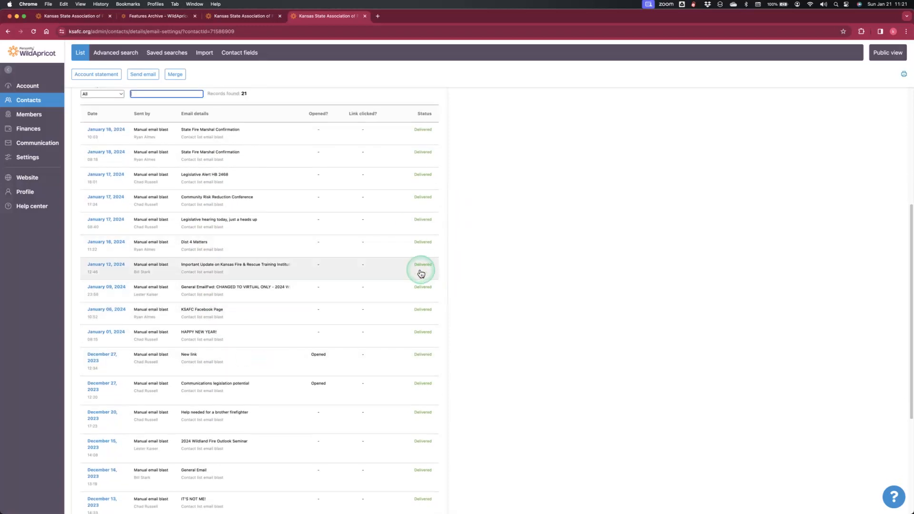
scroll(420, 273, "up", 9)
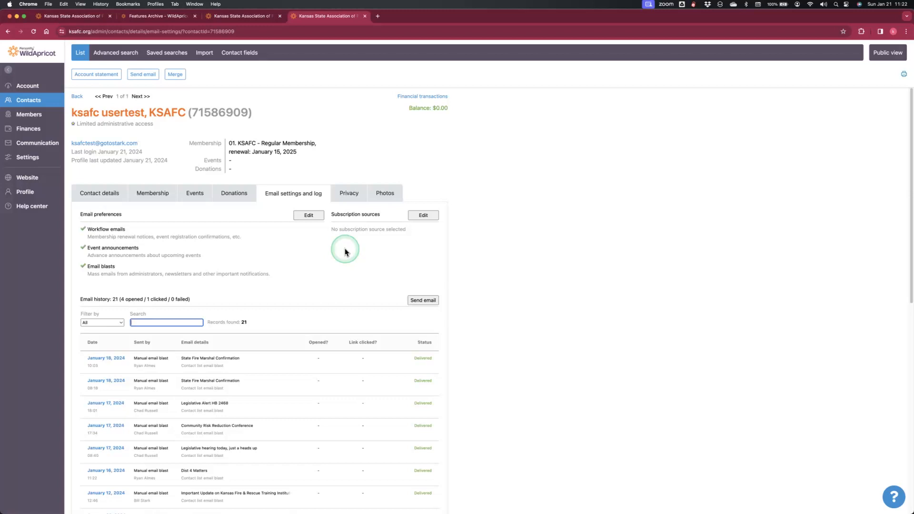
Step: Review the contact's privacy settings, checking which profile details are shown to anybody, members or no one
left_click(349, 194)
left_click(320, 329)
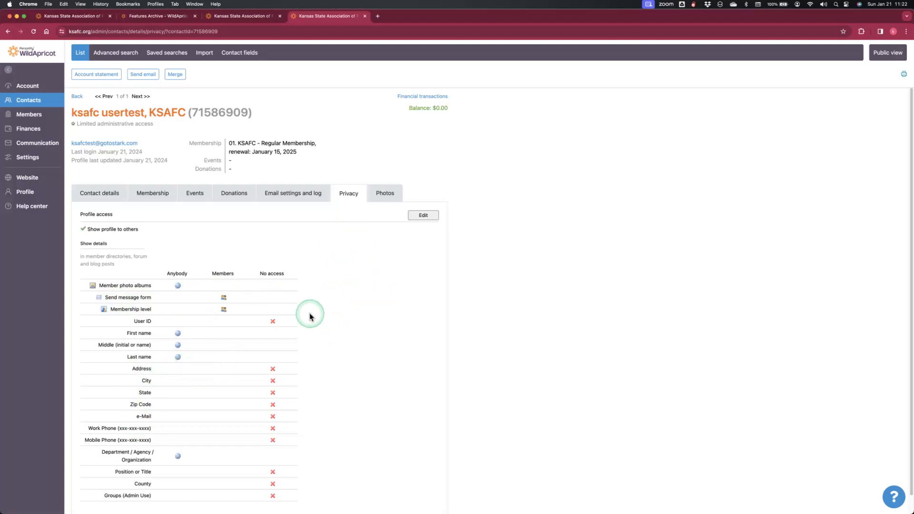
scroll(310, 316, "down", 1)
scroll(340, 312, "up", 1)
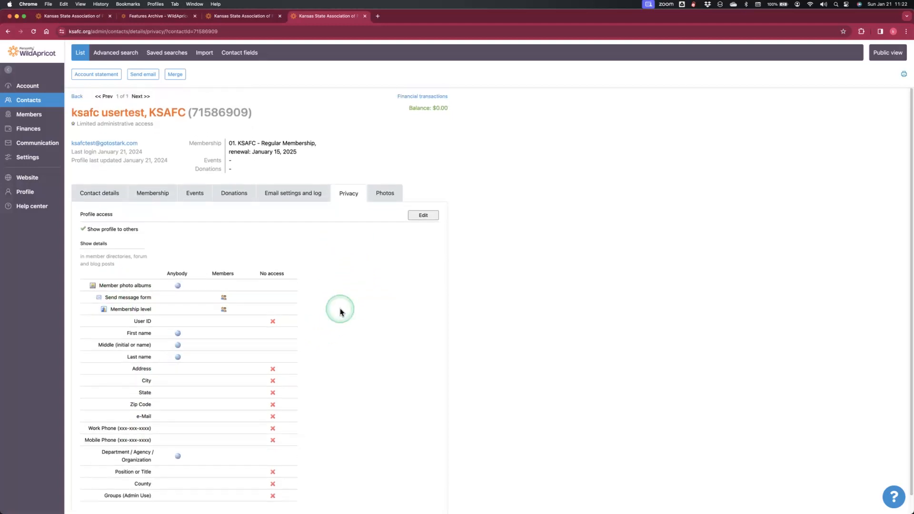
Step: View the contact's member photo album setting and return to the membership details
left_click(384, 197)
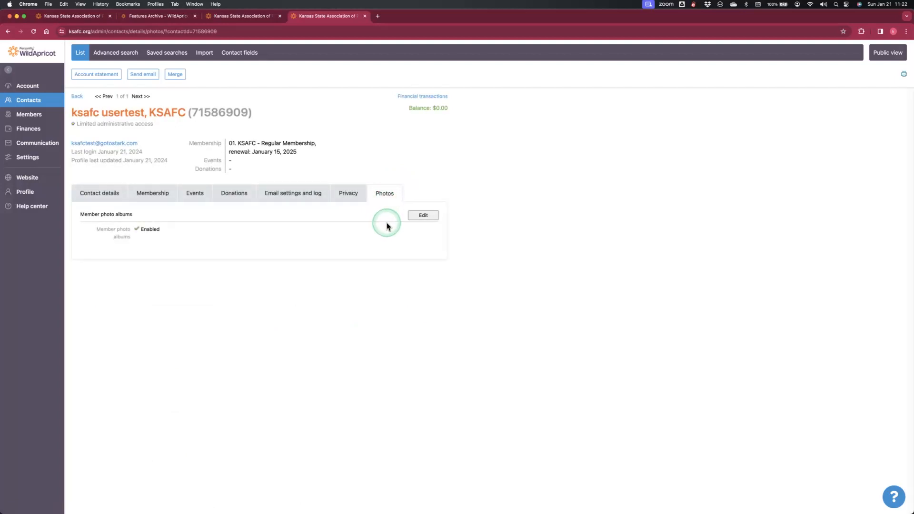
left_click(99, 195)
left_click(153, 193)
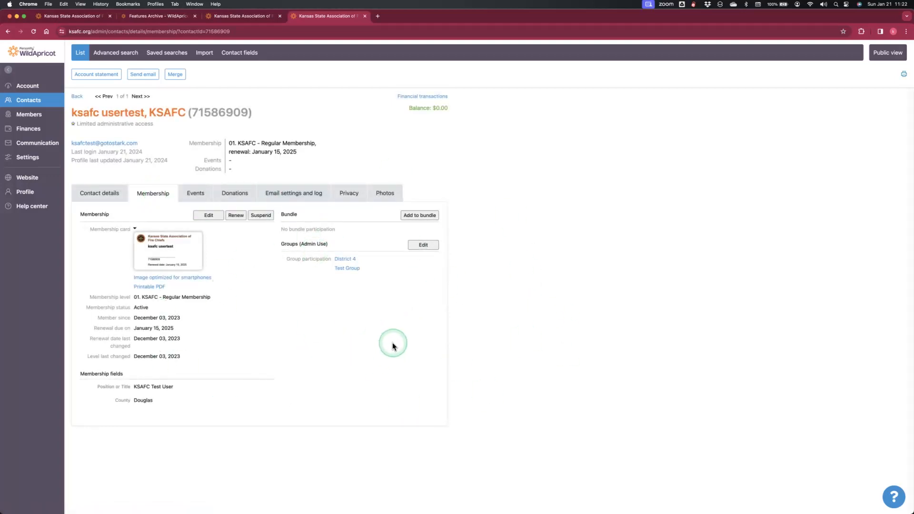
Step: Return to the contacts list, search for the board member by last name, and open the matching contact record
left_click(77, 97)
left_click(174, 169)
double_click(175, 169)
type("alme")
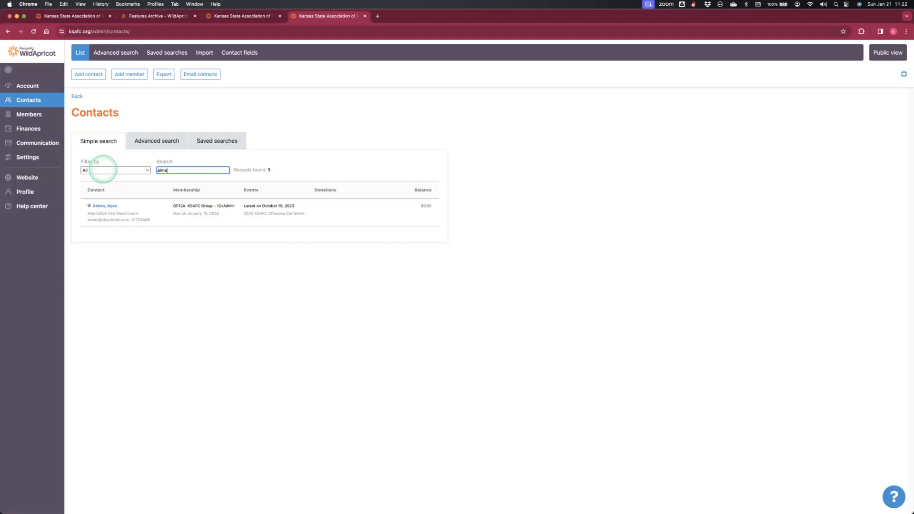
left_click(101, 208)
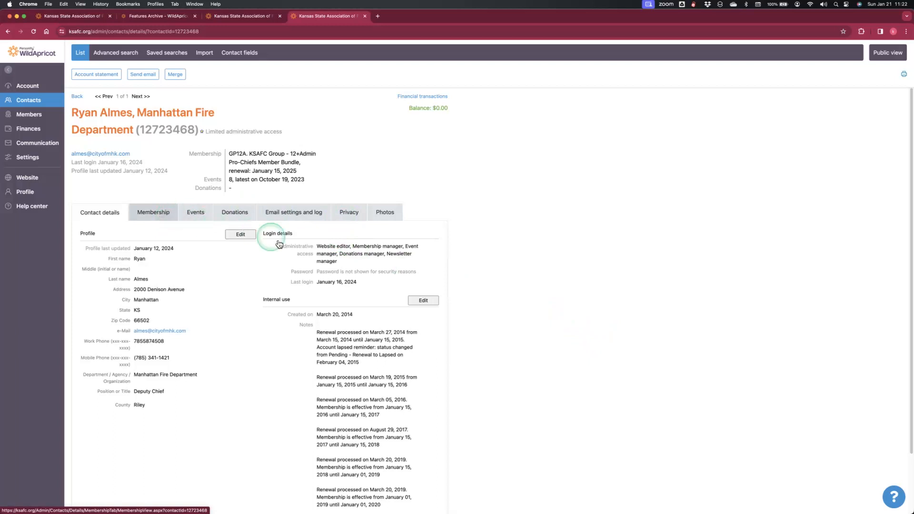
Step: Review the contact's membership bundle and the bundle coordinator's record, and return to the contacts list
left_click(154, 219)
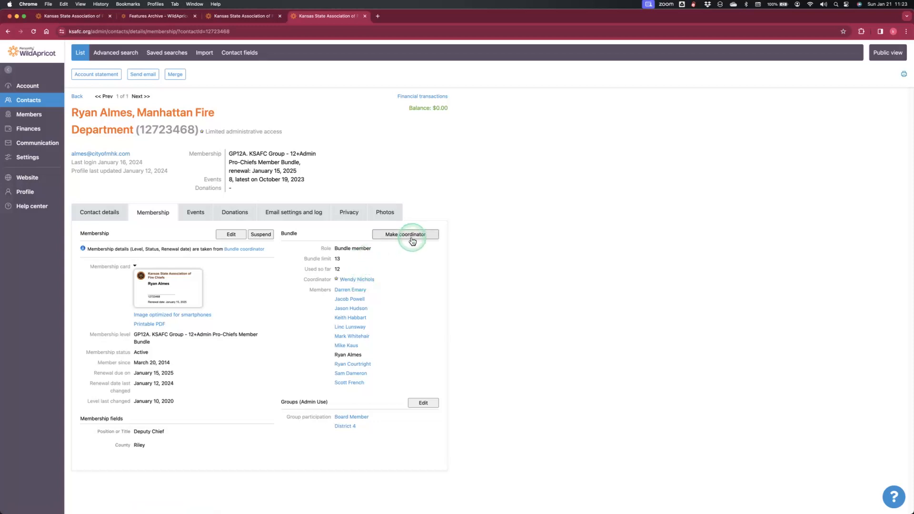
left_click(357, 282)
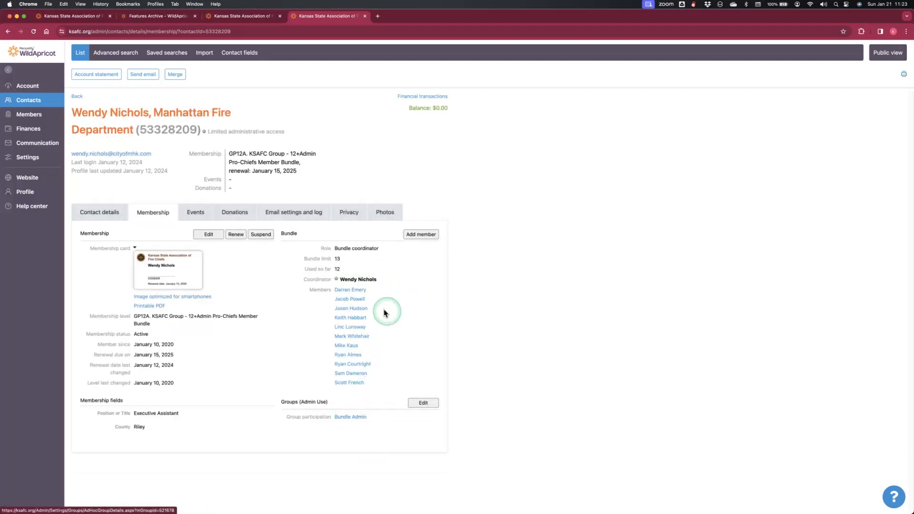
left_click(347, 355)
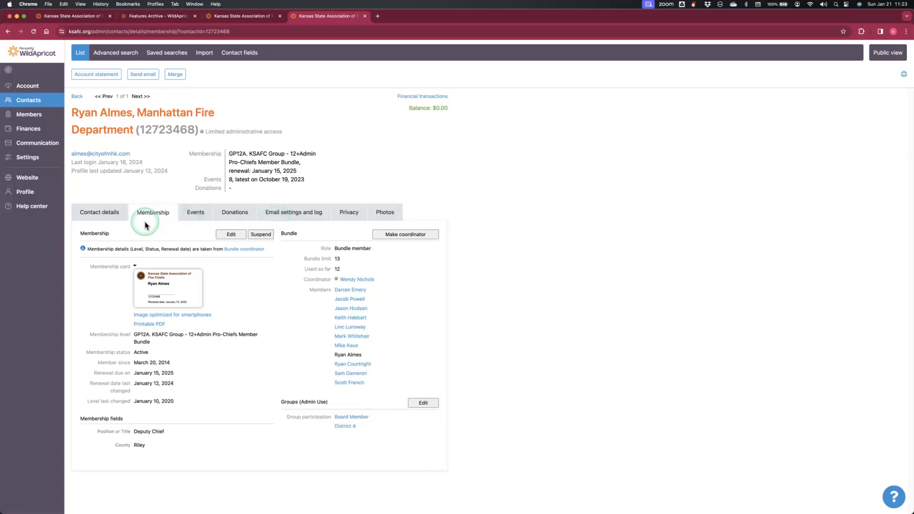
left_click(77, 98)
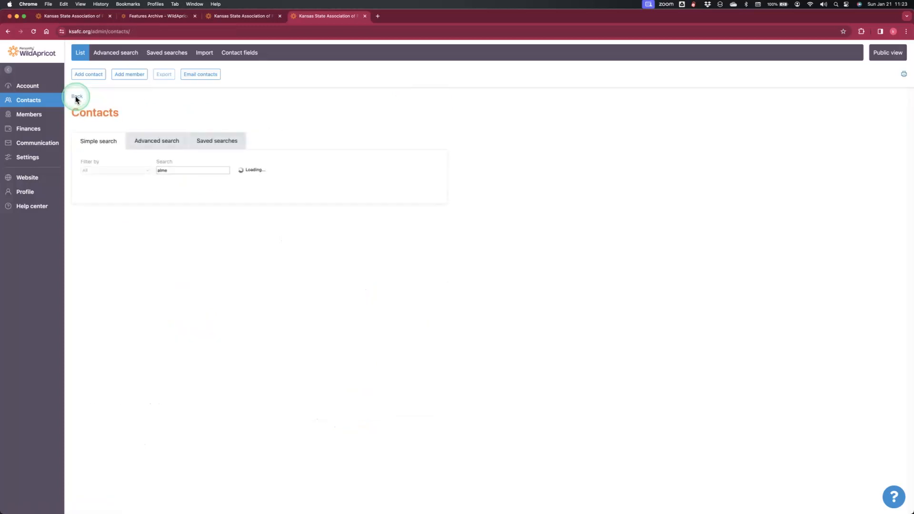
Step: View the finance invoices and the member list summary, and reopen the searched contact's record
mouse_move(30, 126)
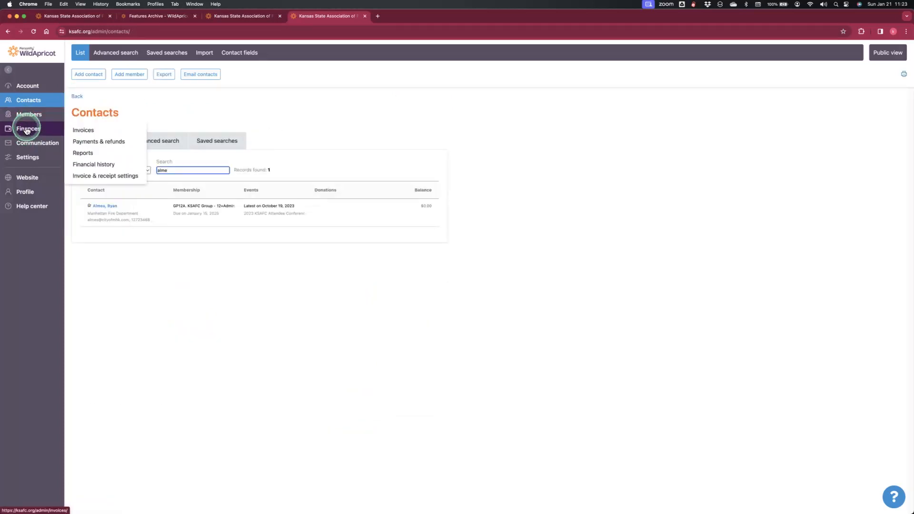
left_click(26, 130)
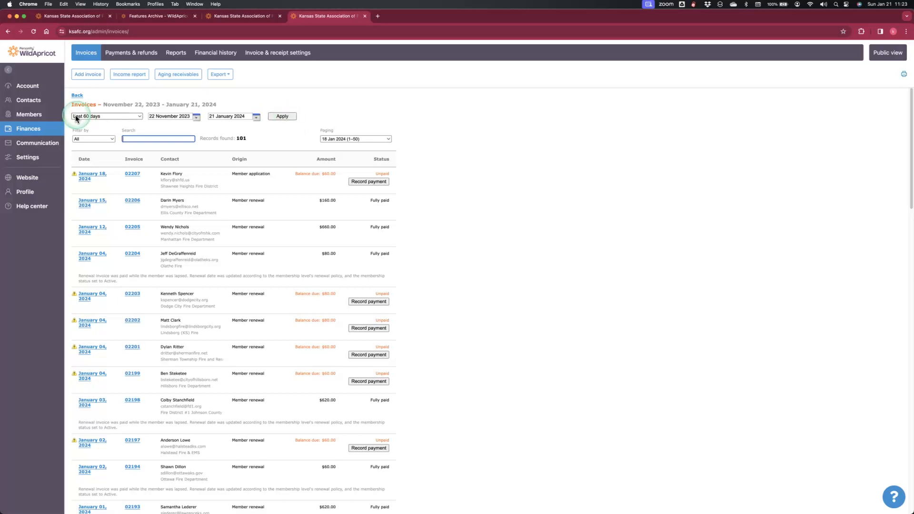
left_click(35, 119)
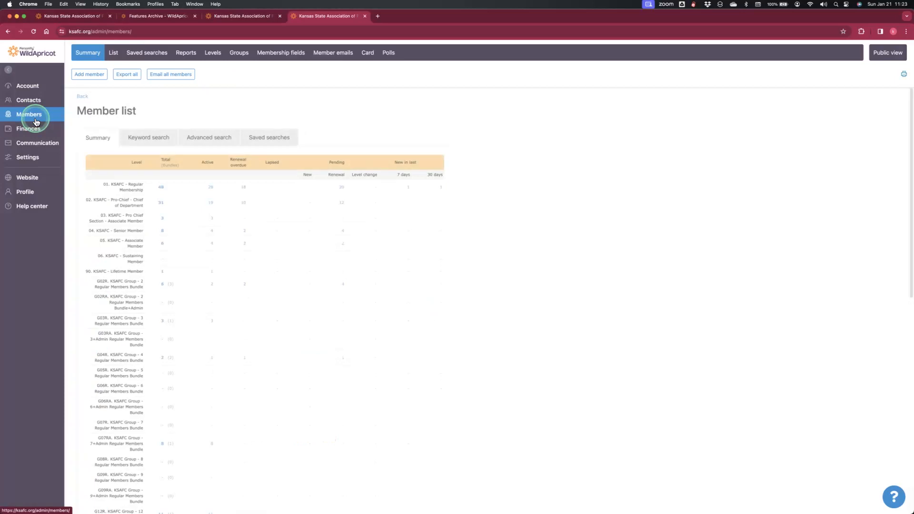
left_click(26, 103)
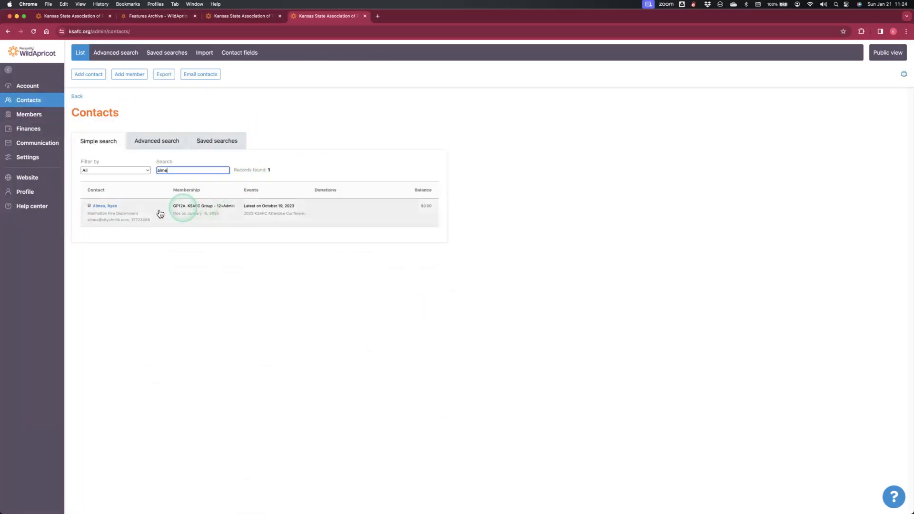
left_click(103, 208)
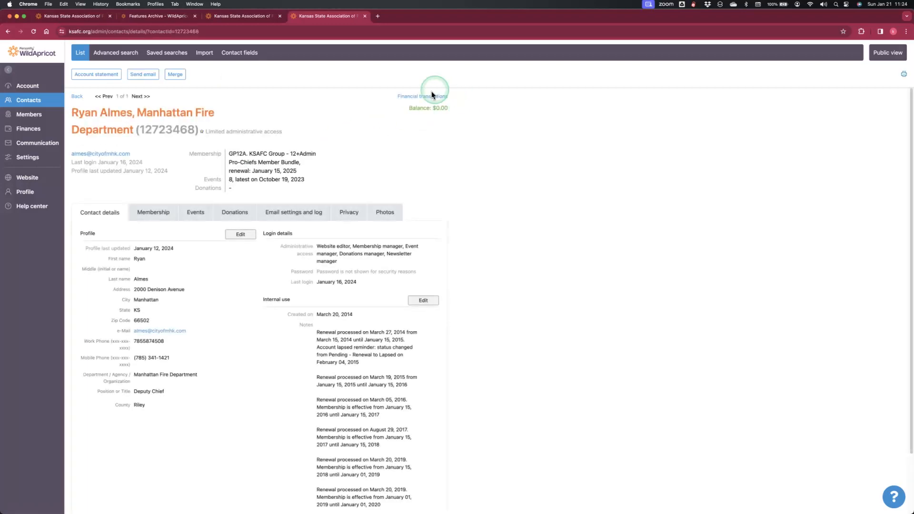
Step: Review the Communication area's emails and email templates, and examine recent entries in the email log
left_click(31, 147)
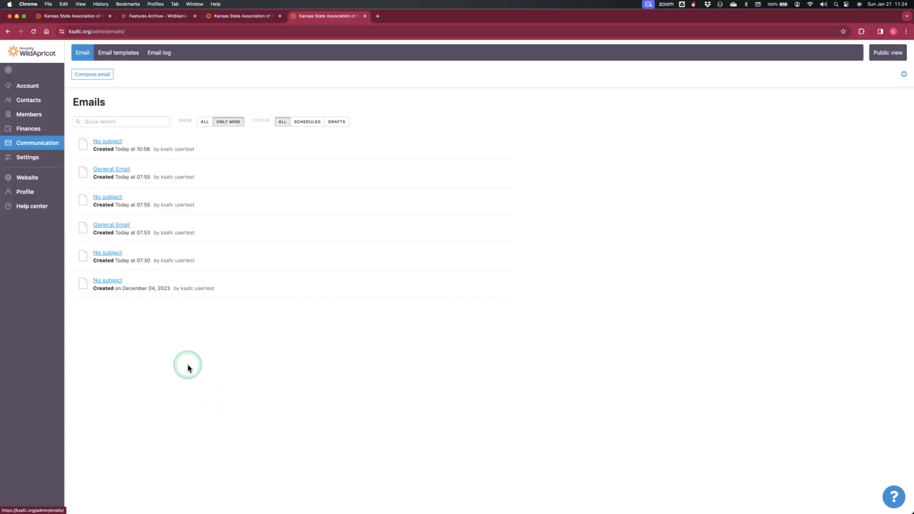
left_click(118, 55)
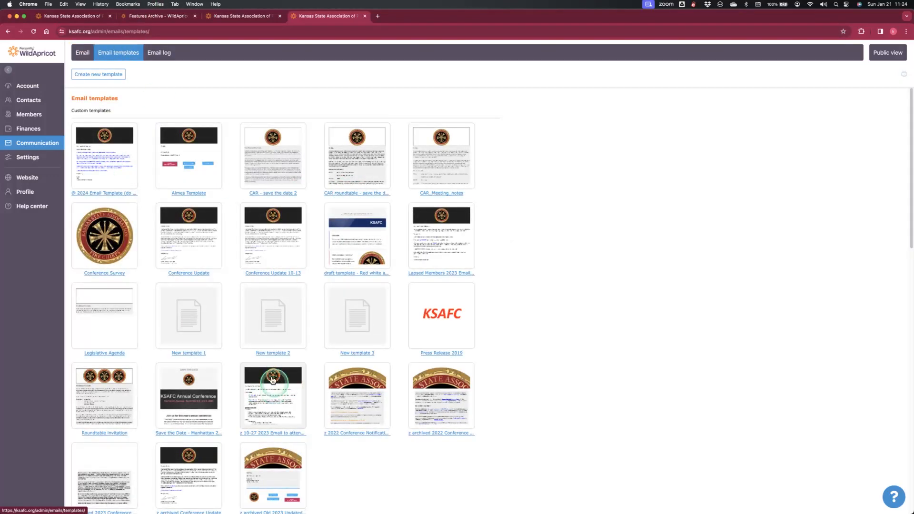
left_click(158, 53)
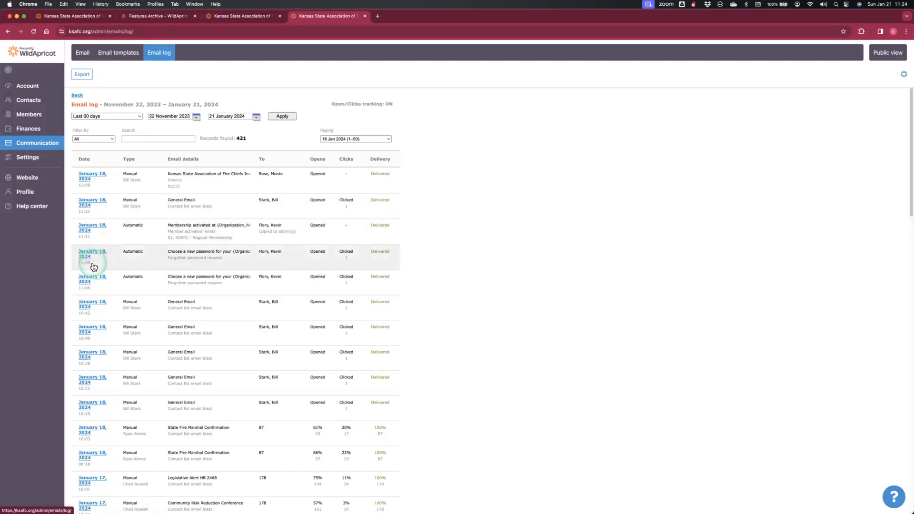
scroll(210, 336, "down", 3)
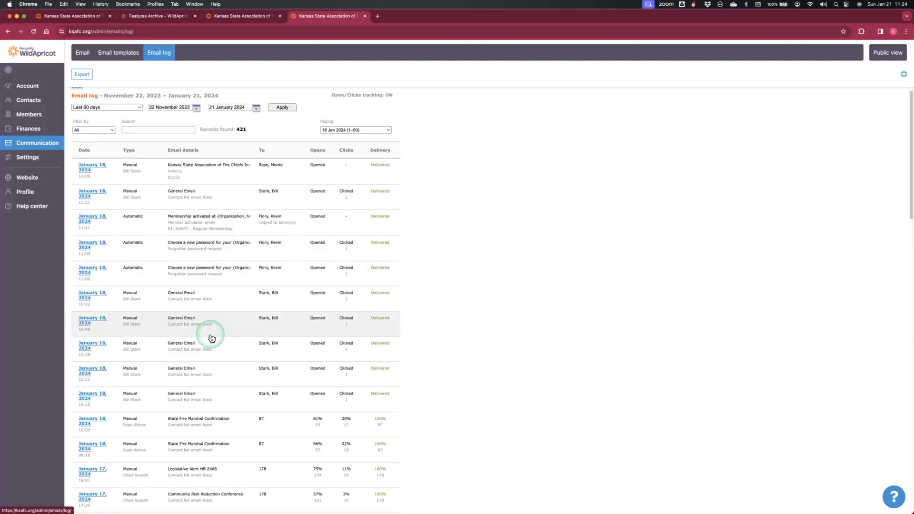
scroll(219, 336, "down", 1)
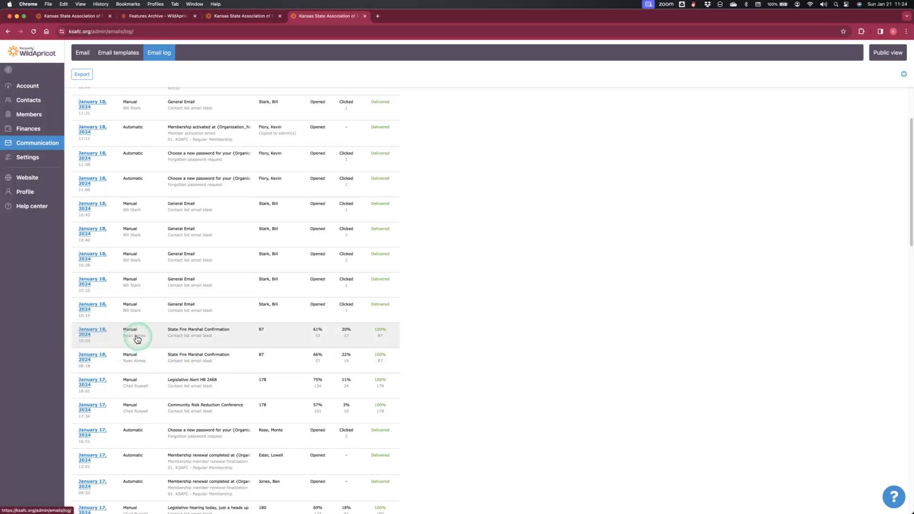
Step: Open the logged State Fire Marshal Confirmation email from January 18, 2024 10:03 and review its delivery statistics and text
left_click(85, 337)
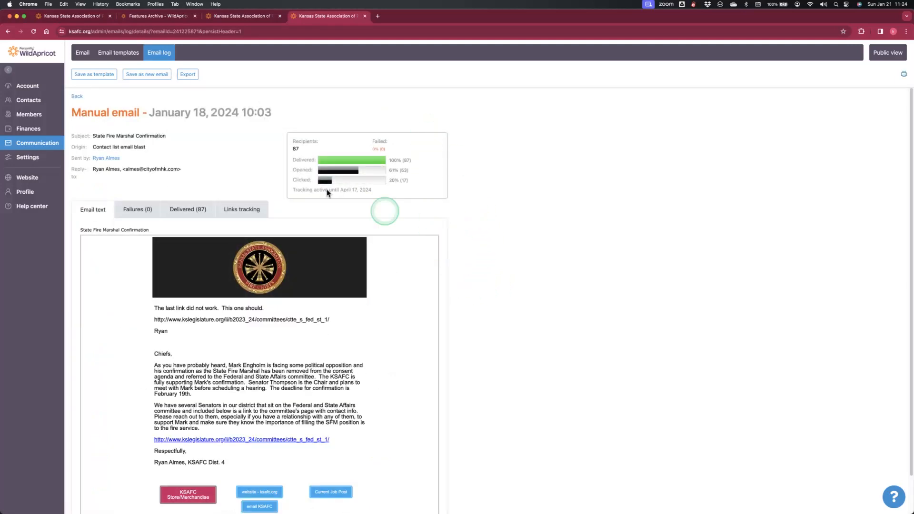
scroll(492, 246, "down", 1)
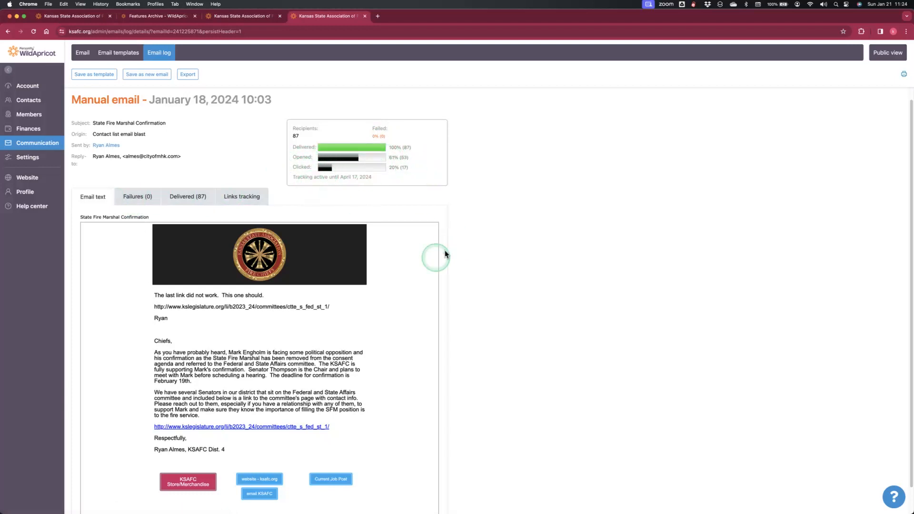
scroll(399, 302, "down", 1)
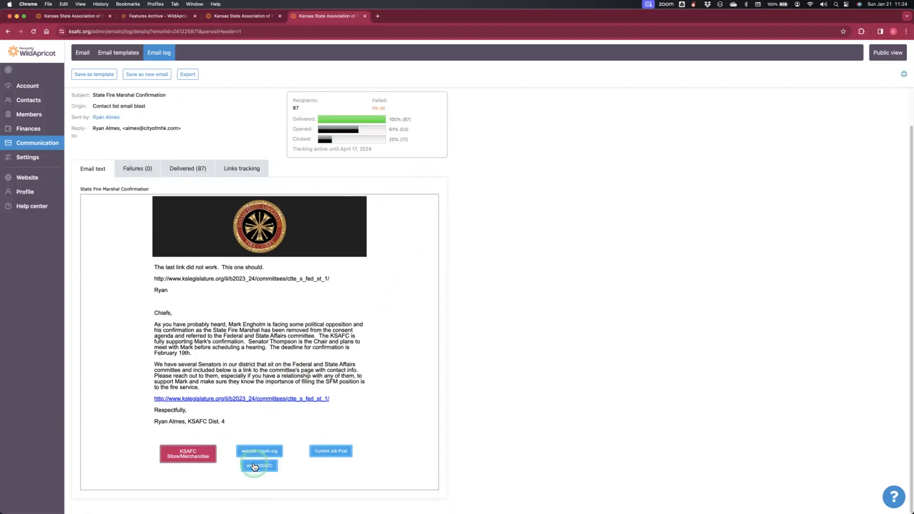
Step: Review the State Fire Marshal Confirmation email's failures, delivered recipients with their opens and clicks, and links tracking
scroll(414, 323, "up", 1)
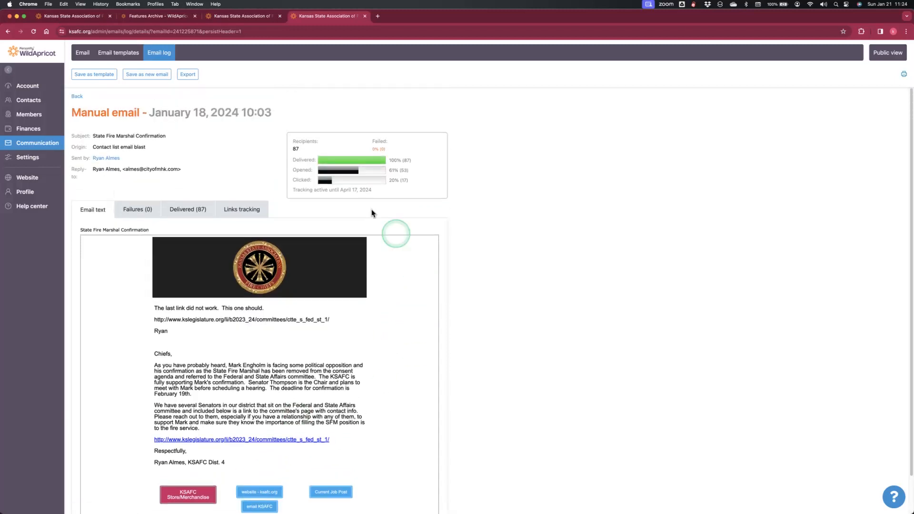
left_click(142, 209)
left_click(184, 214)
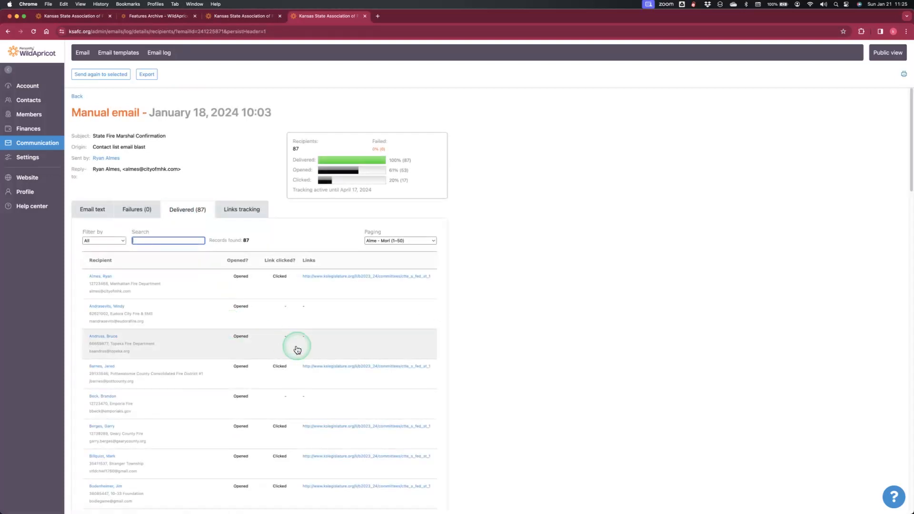
scroll(297, 349, "down", 5)
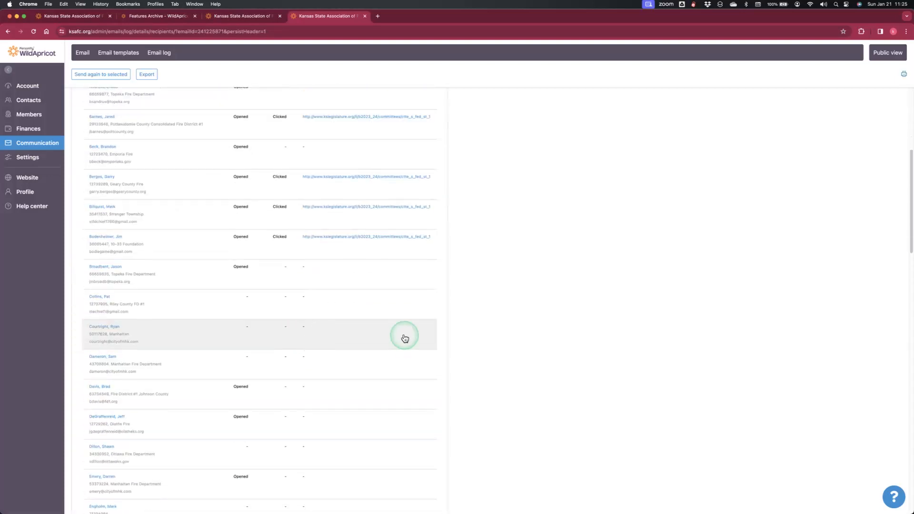
scroll(405, 338, "down", 3)
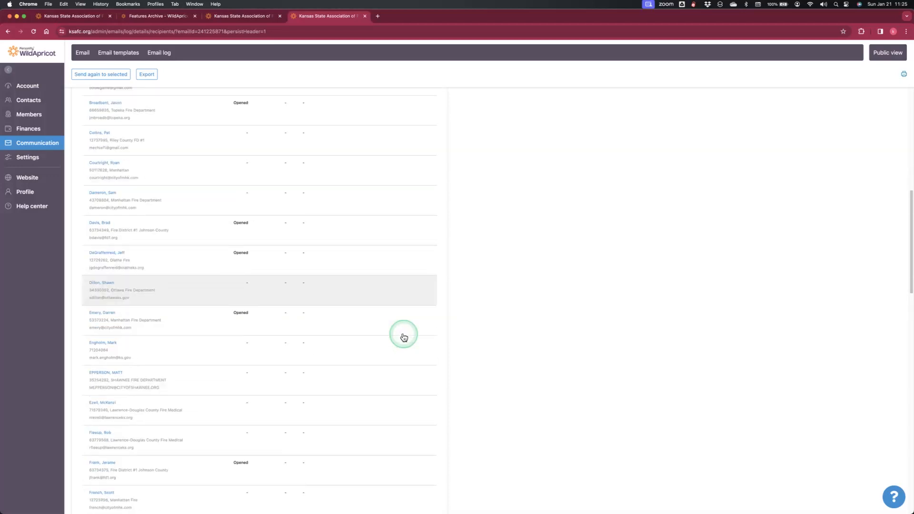
scroll(404, 337, "up", 8)
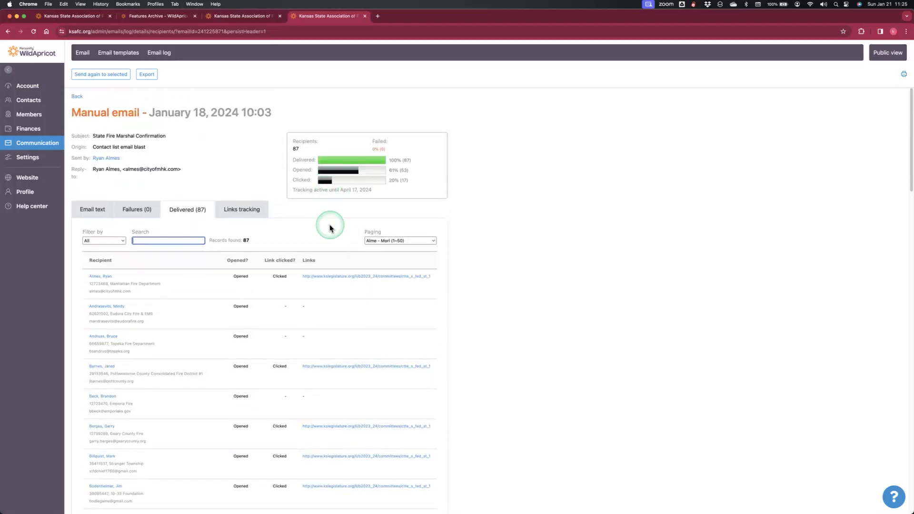
left_click(248, 209)
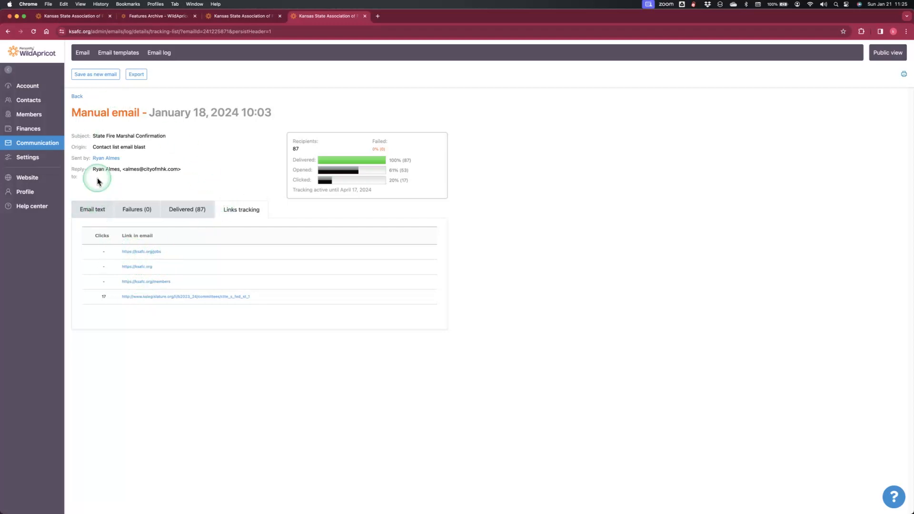
Step: View the global settings of the admin area and open the website editor's site pages
left_click(37, 160)
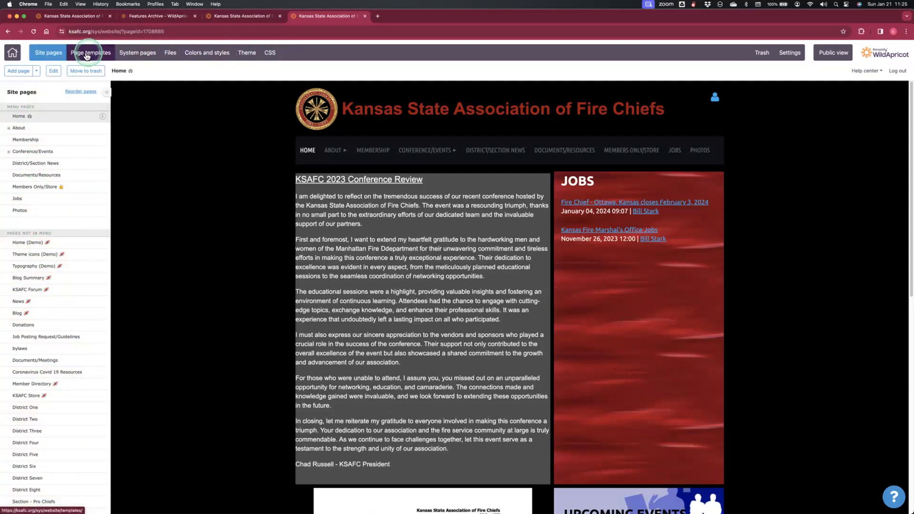
left_click(13, 55)
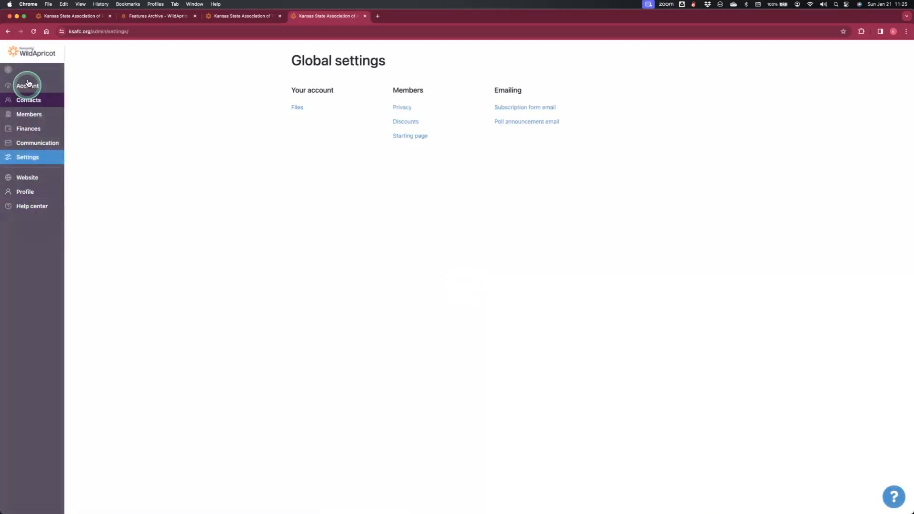
left_click(27, 177)
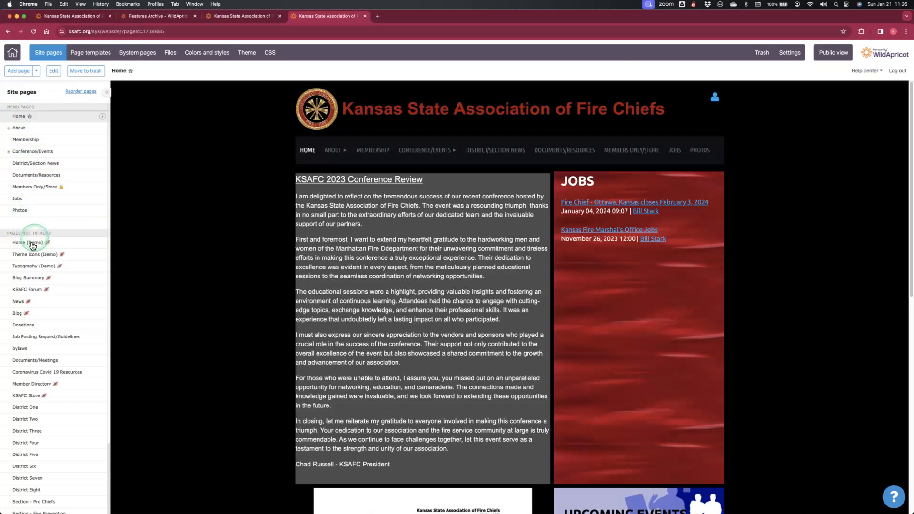
Step: Look through the site pages in and outside the menu, and expand the About and Conference/Events page groups
scroll(46, 426, "down", 3)
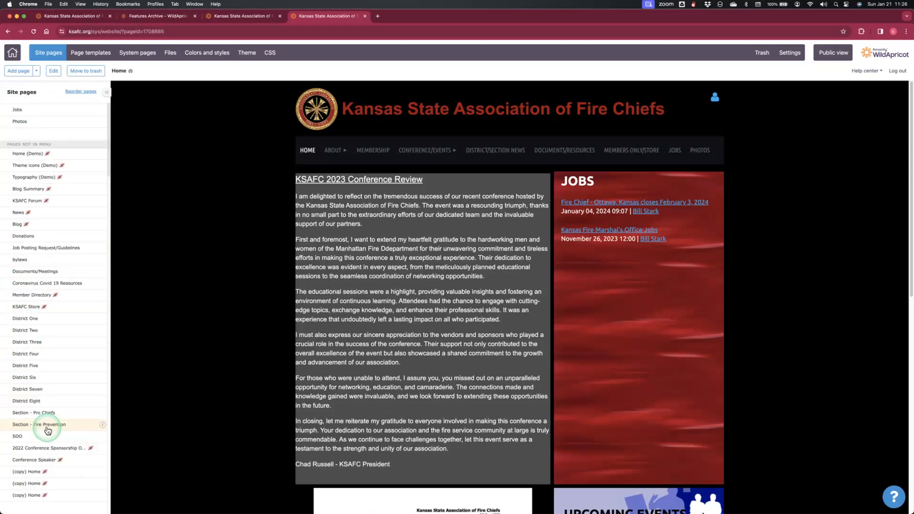
scroll(47, 431, "up", 3)
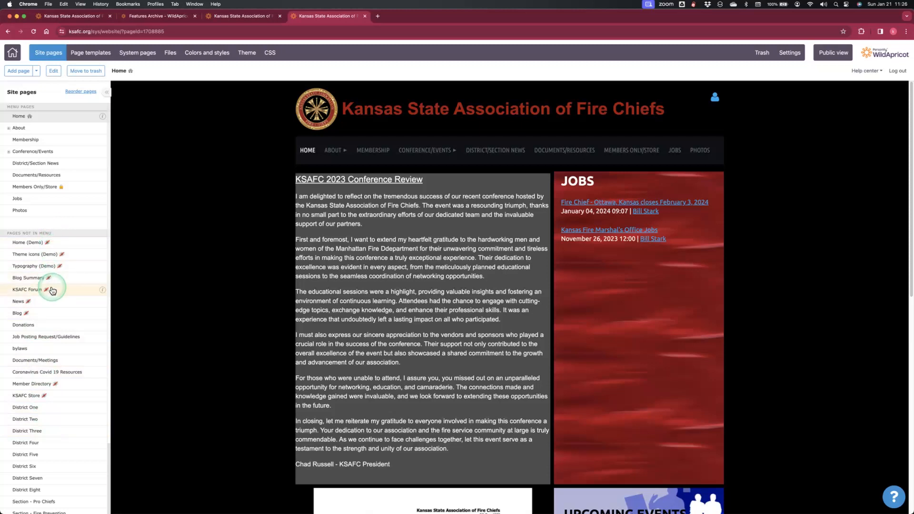
left_click(8, 129)
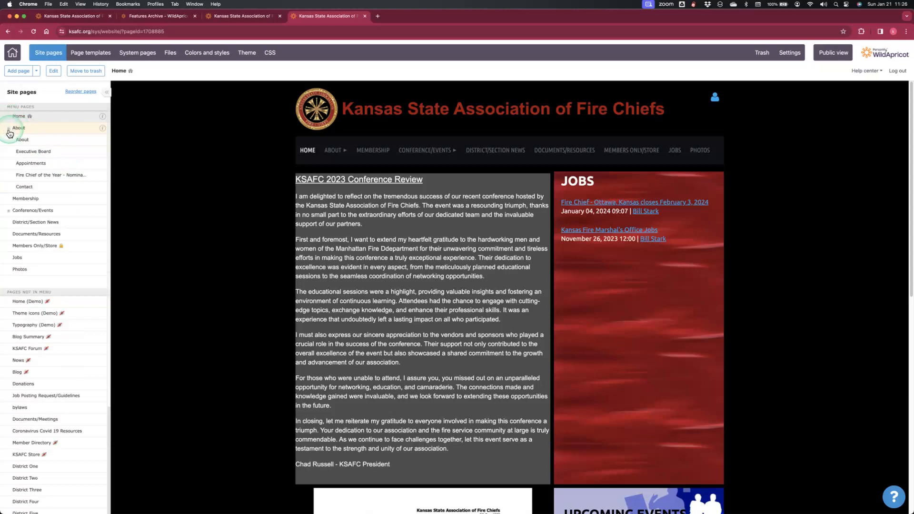
left_click(8, 212)
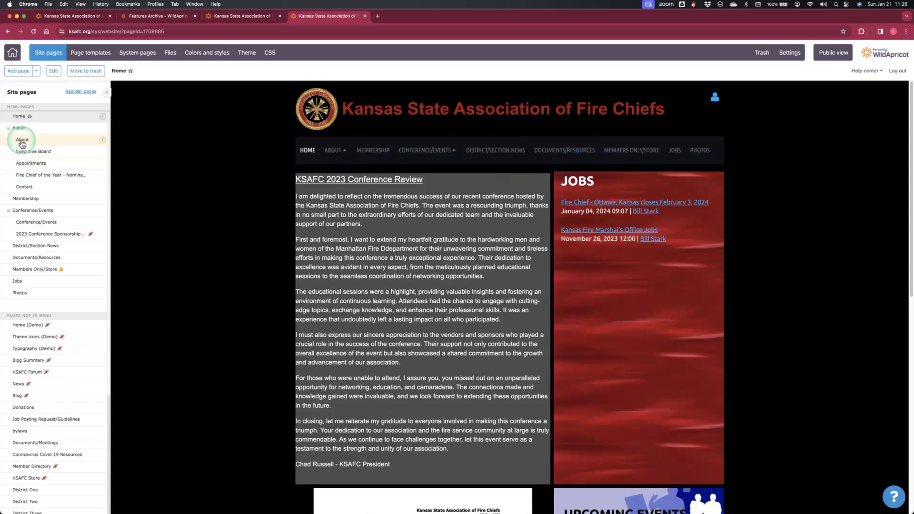
Step: Open the website's About page and view the subpages offered in its navigation menu
left_click(343, 150)
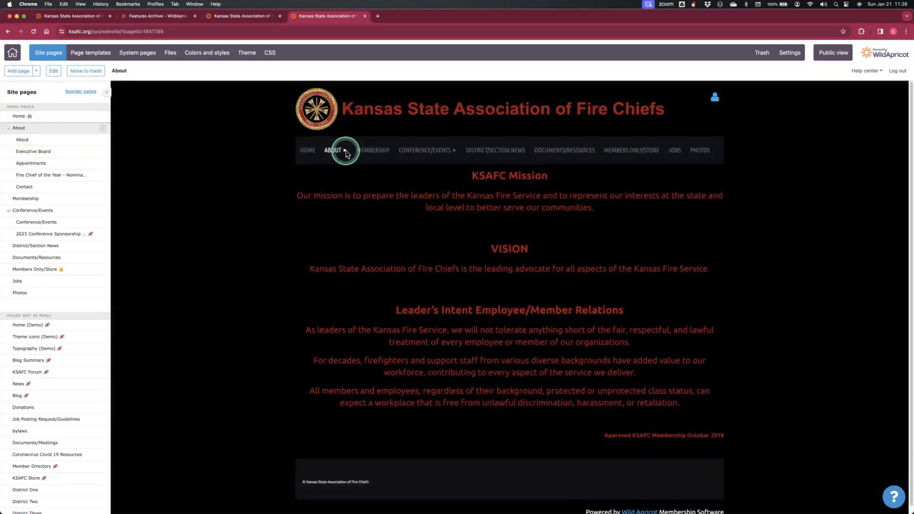
left_click(345, 151)
left_click(333, 152)
mouse_move(333, 155)
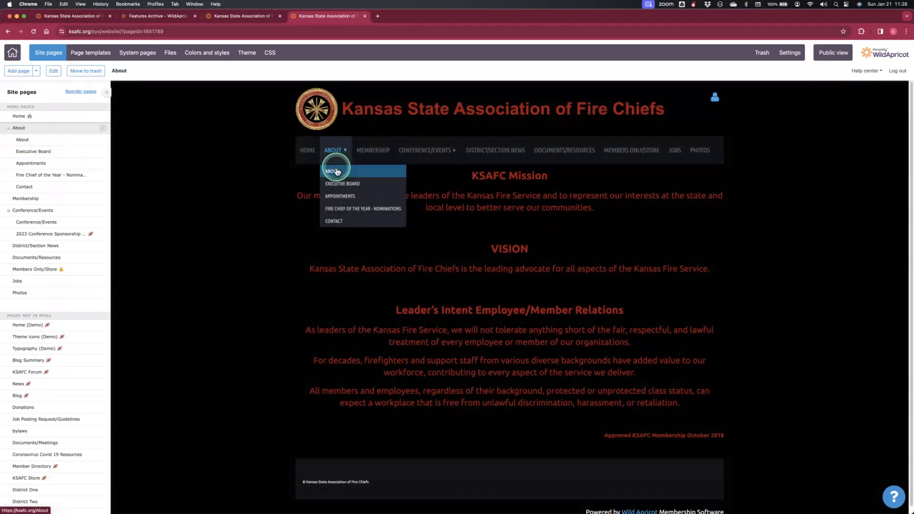
left_click(335, 185)
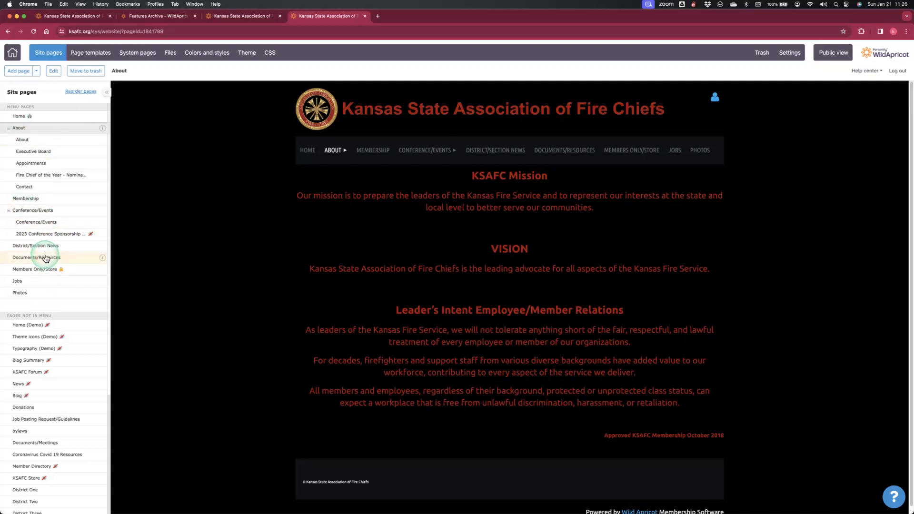
Step: Return to the website's Home page and look over its conference review and Jobs section
left_click(308, 153)
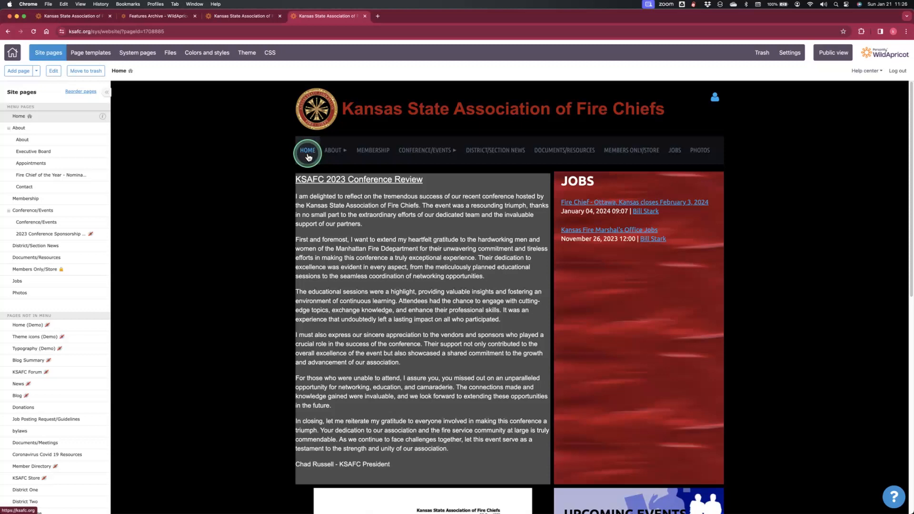
scroll(464, 319, "down", 5)
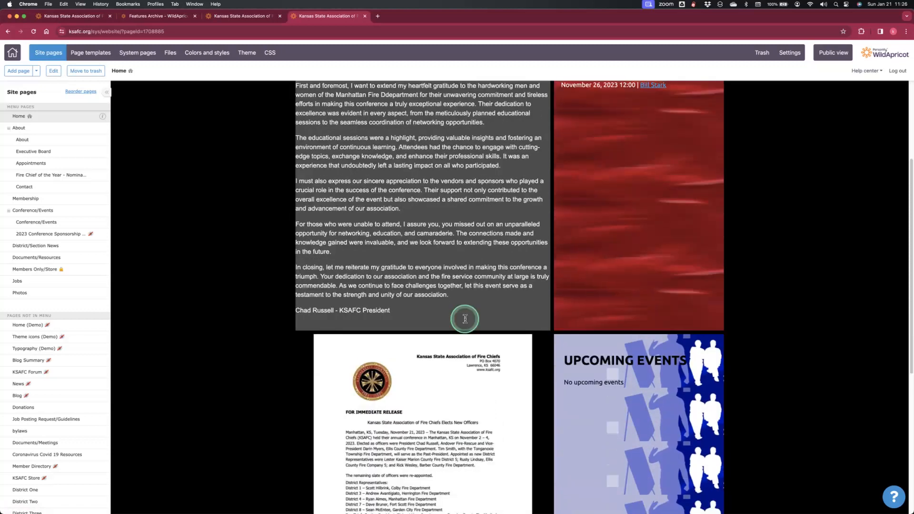
scroll(465, 319, "up", 4)
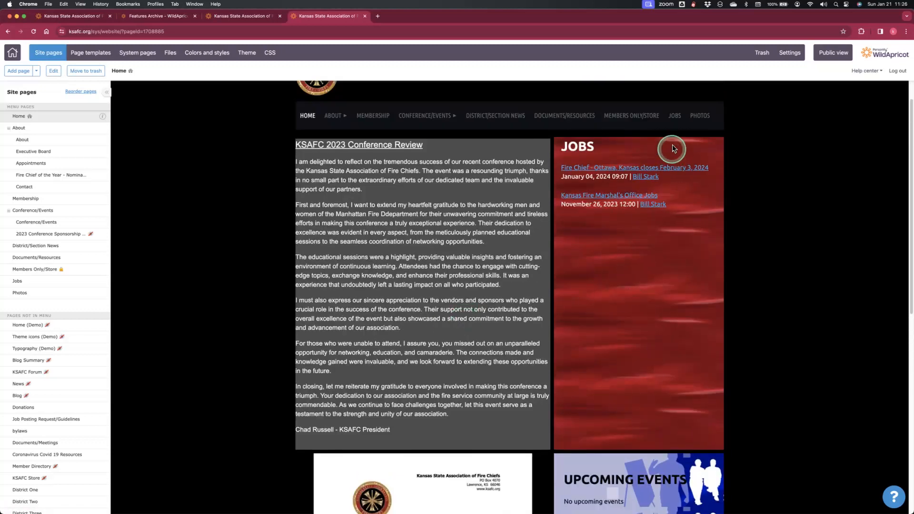
Step: Open the Jobs page and review its job posts and additional career resources
left_click(672, 116)
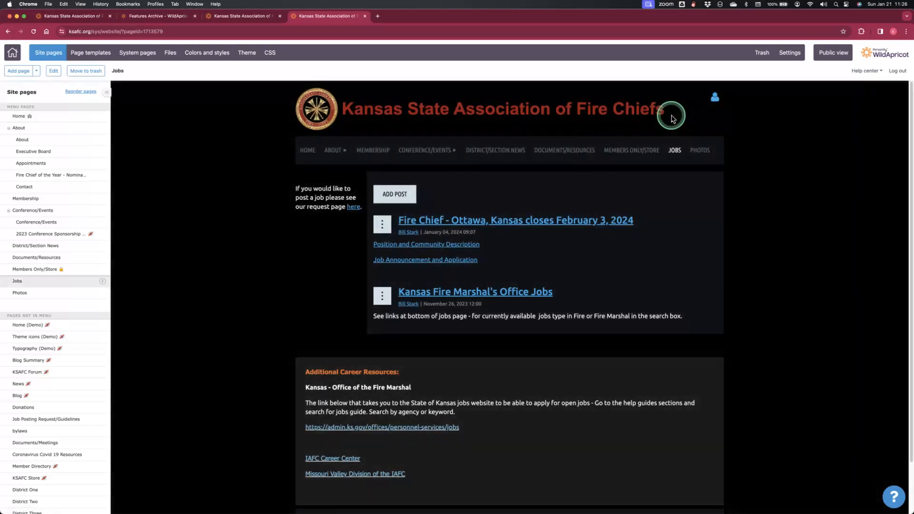
scroll(391, 314, "down", 1)
scroll(388, 312, "up", 1)
scroll(361, 305, "down", 2)
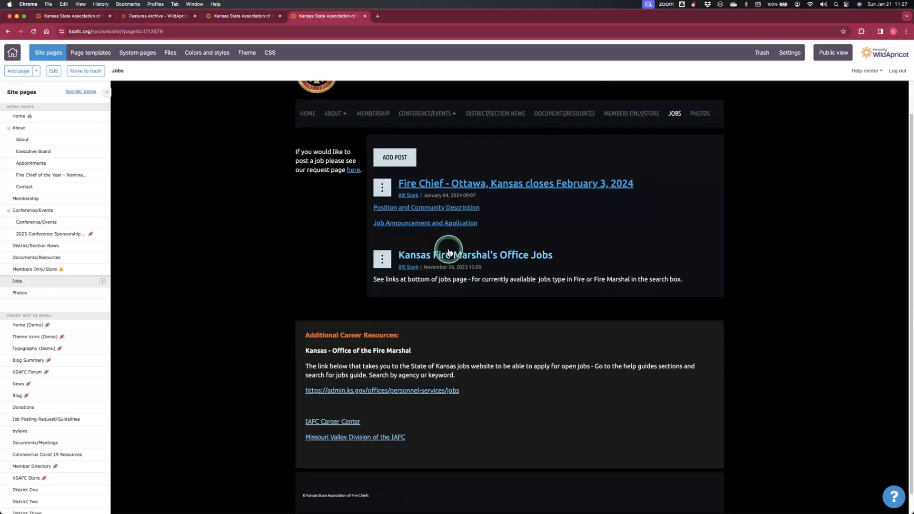
scroll(445, 253, "up", 1)
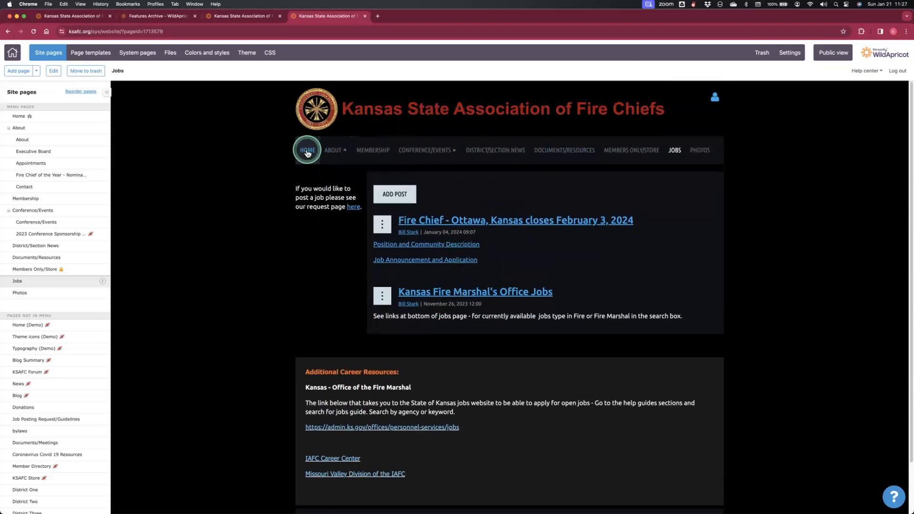
Step: Return to the Home page, examine its officers press release and Upcoming Events section, and open the Conference/Events page
left_click(307, 150)
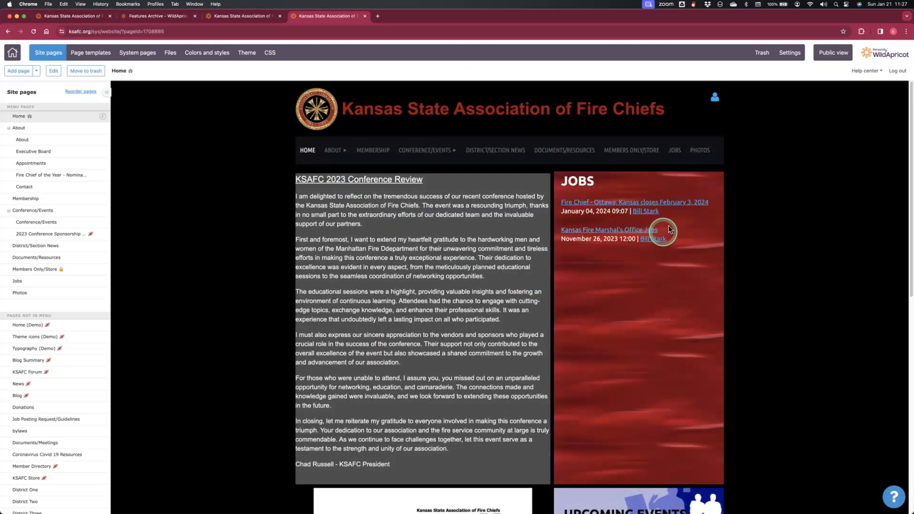
scroll(433, 298, "down", 3)
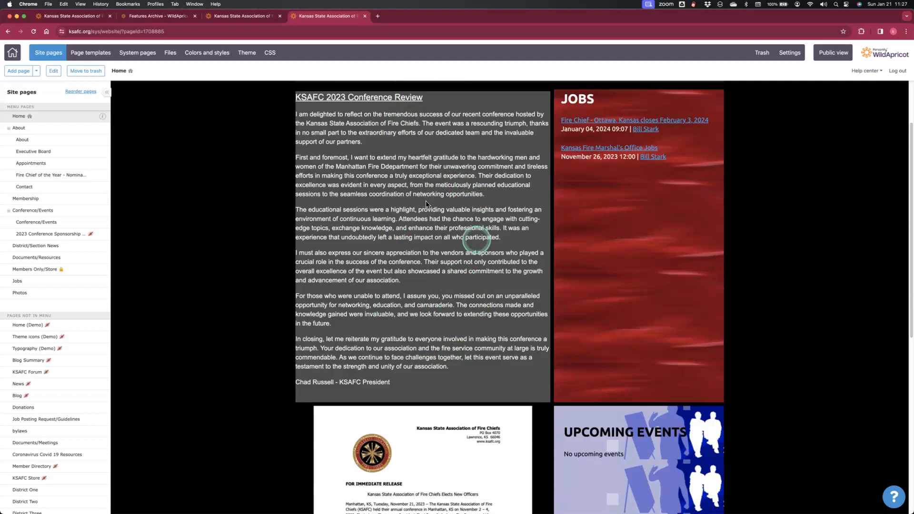
scroll(428, 281, "down", 10)
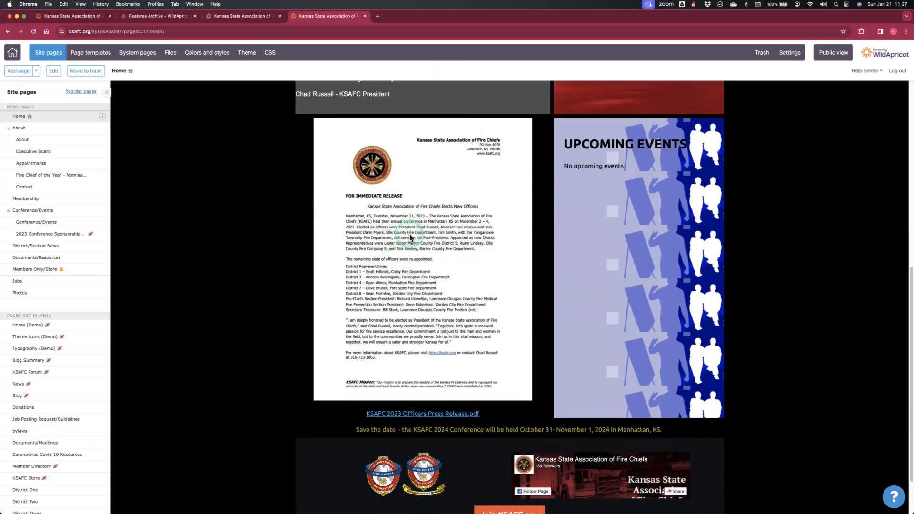
scroll(410, 238, "down", 3)
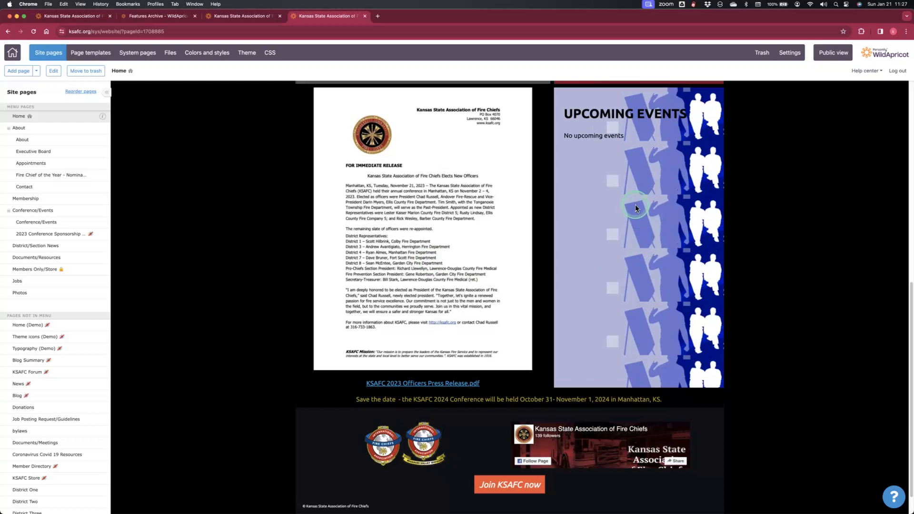
scroll(635, 204, "up", 15)
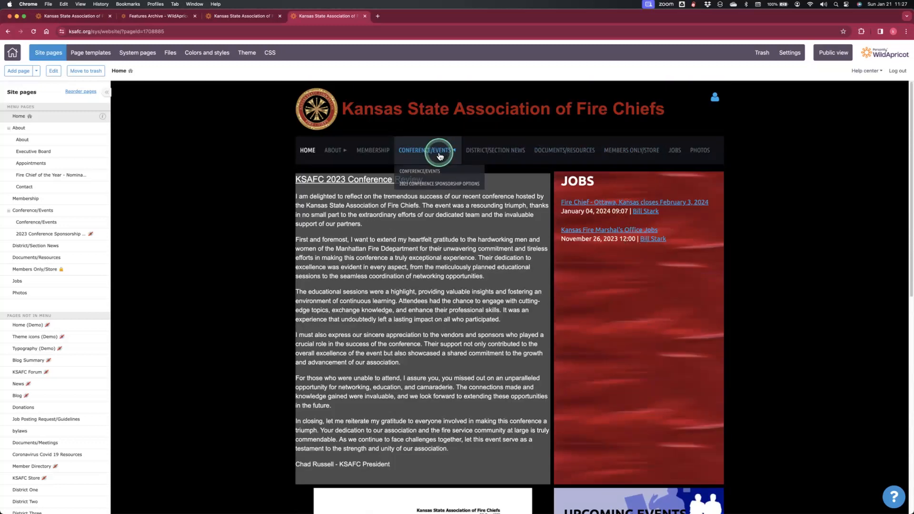
left_click(423, 171)
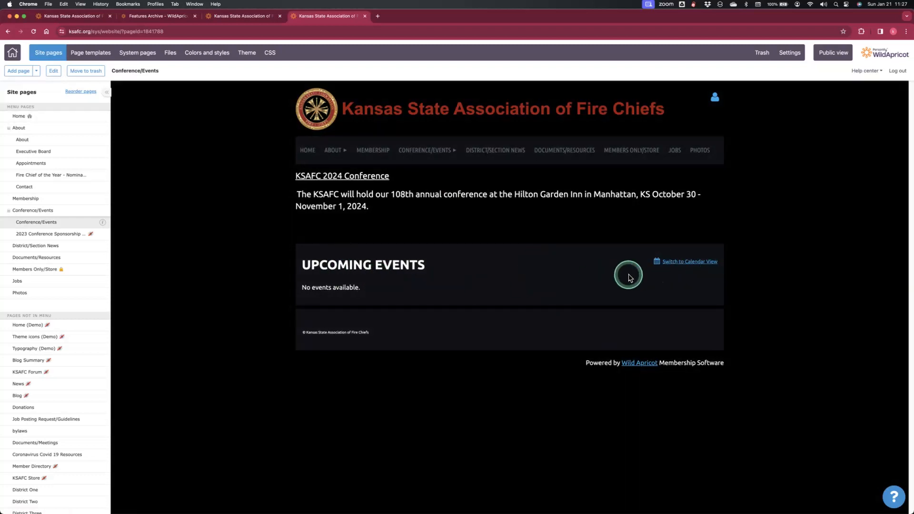
Step: Go back to the Home page and examine its Jobs and Upcoming Events sections, conference save-the-date and footer links
left_click(308, 150)
scroll(655, 367, "down", 3)
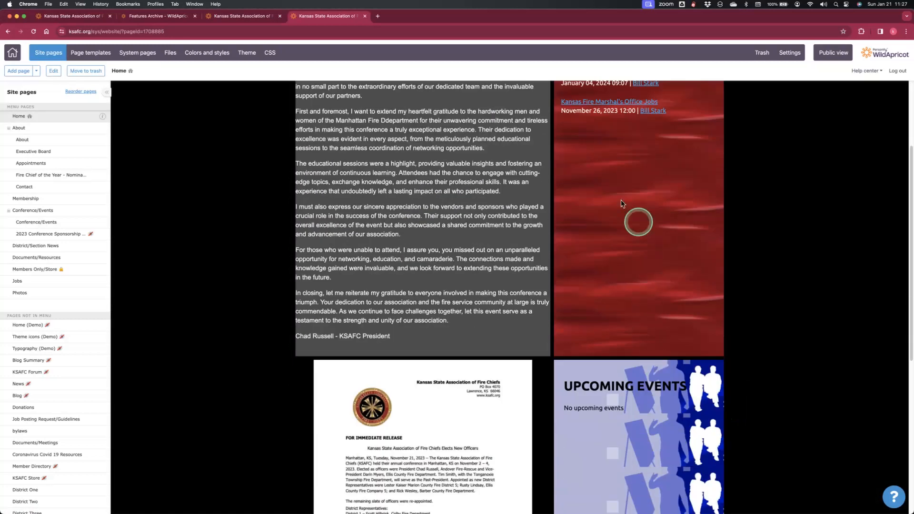
scroll(626, 248, "up", 1)
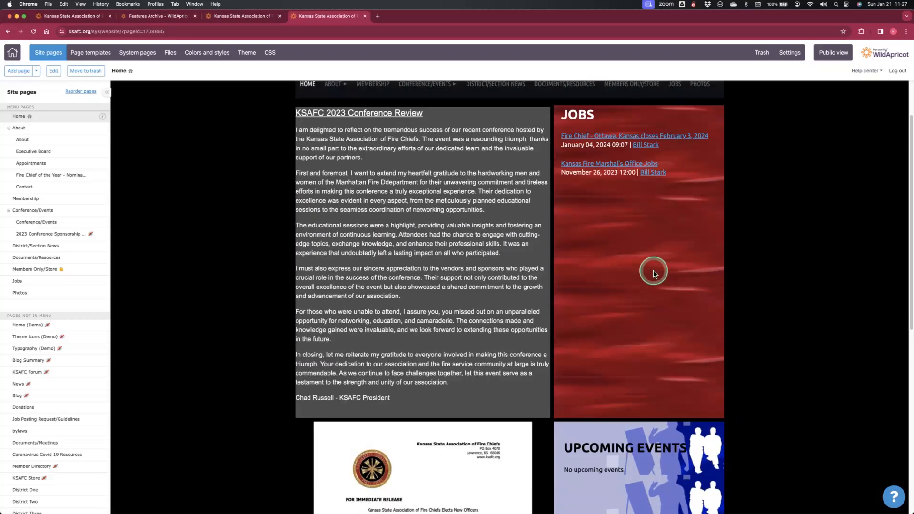
scroll(653, 269, "down", 3)
scroll(656, 298, "up", 3)
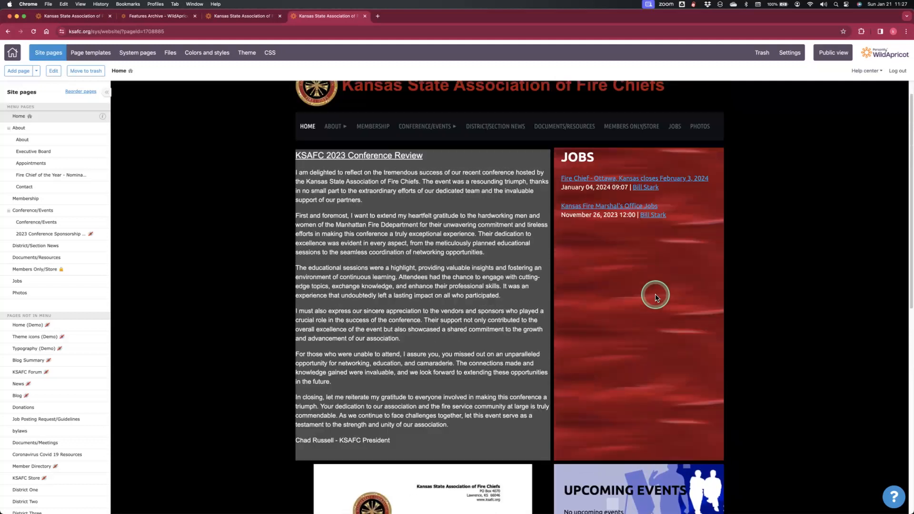
scroll(655, 297, "down", 3)
scroll(664, 367, "down", 5)
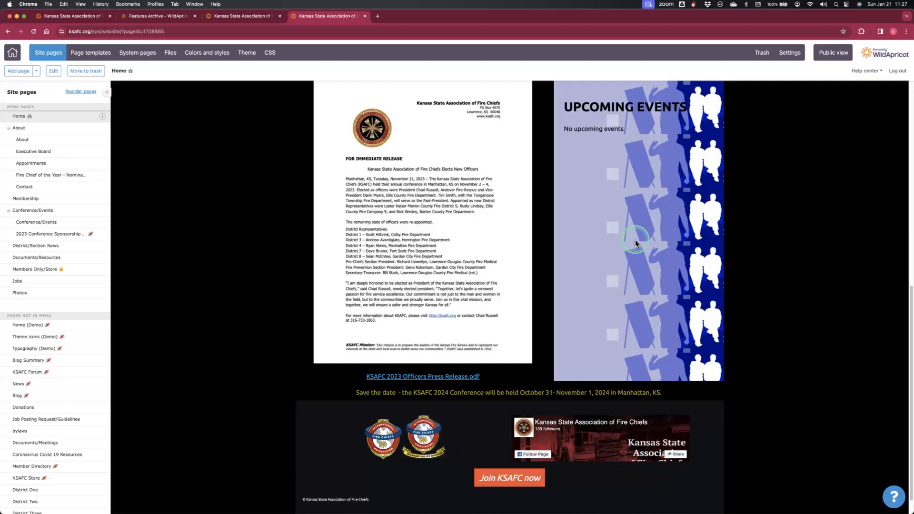
scroll(635, 243, "down", 1)
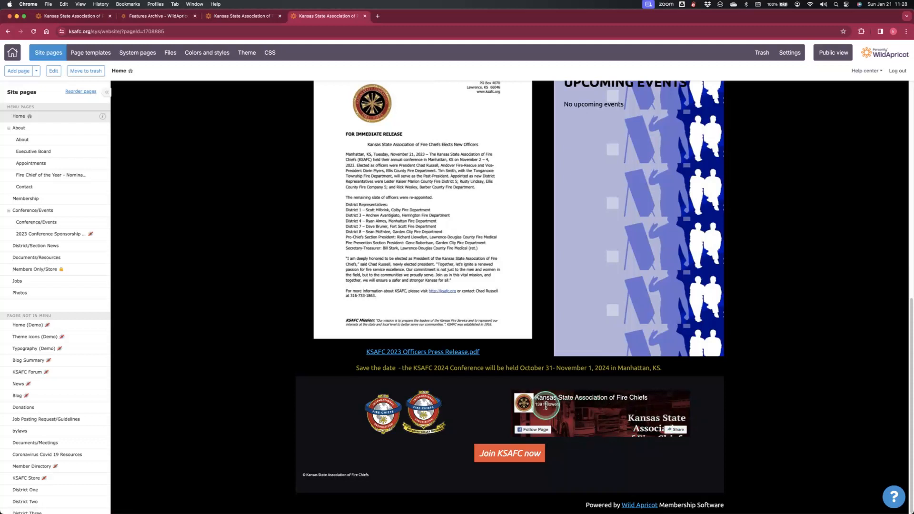
scroll(185, 243, "up", 10)
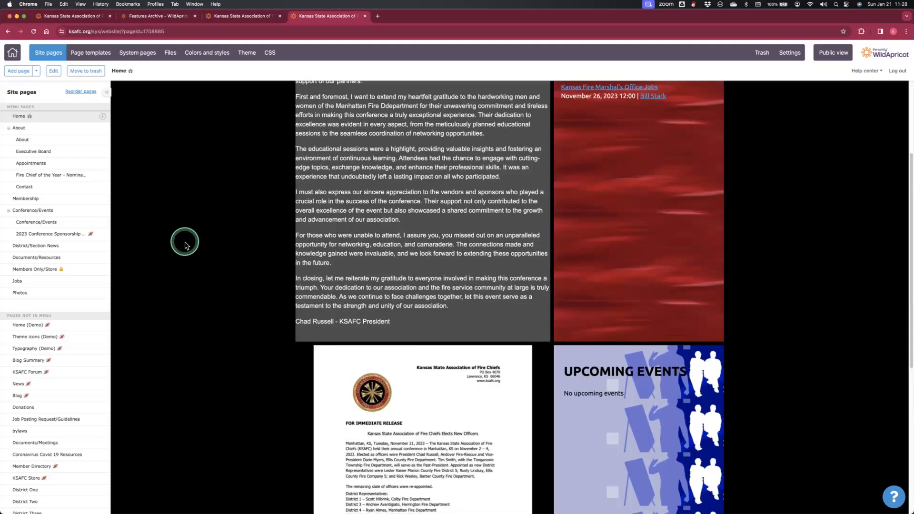
mouse_move(339, 148)
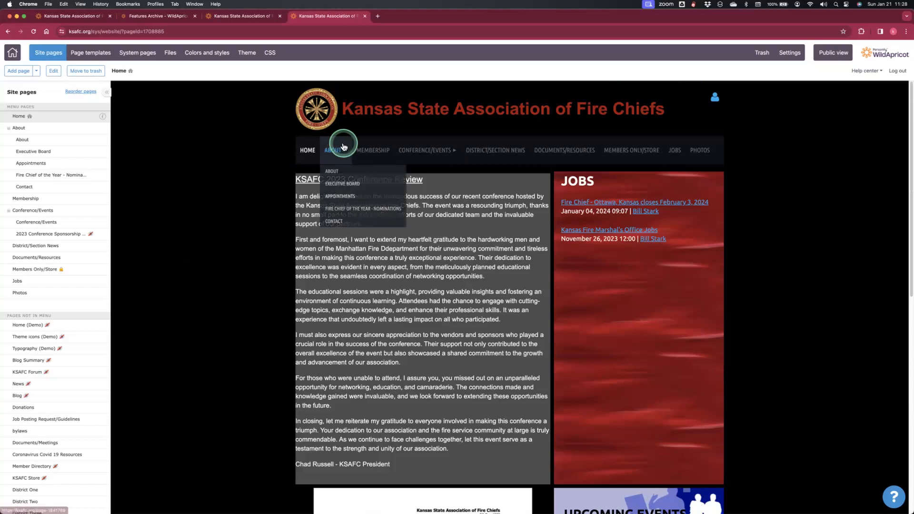
Step: Open the About page to view the KSAFC mission, and review the officer and district representative listings on the Executive Board page
left_click(332, 175)
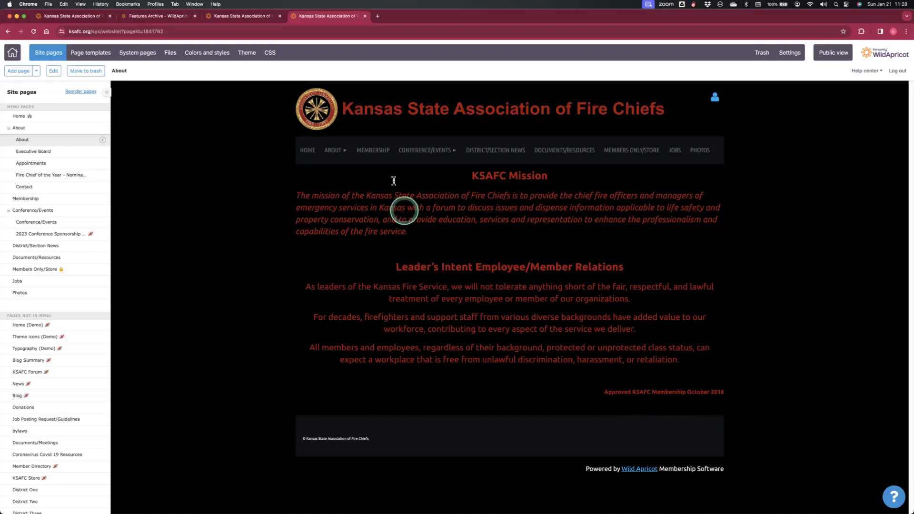
mouse_move(341, 156)
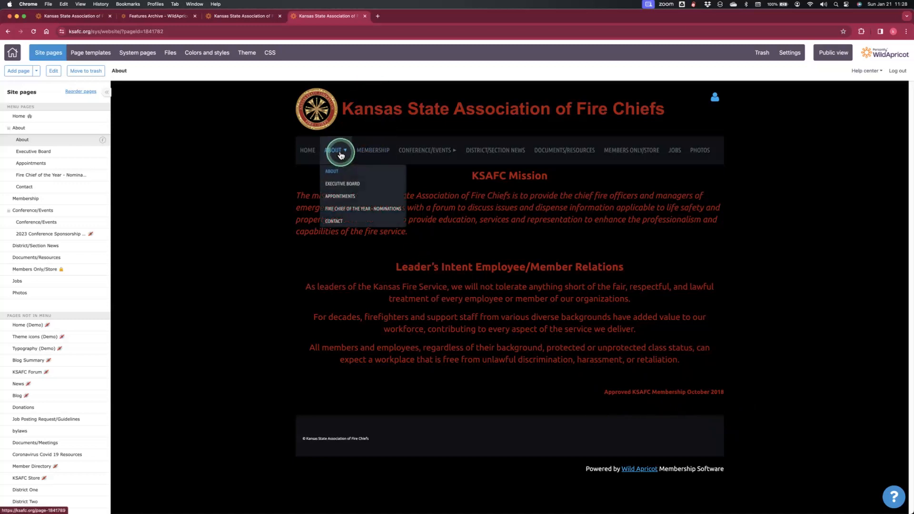
left_click(335, 184)
scroll(467, 316, "down", 6)
scroll(466, 316, "up", 6)
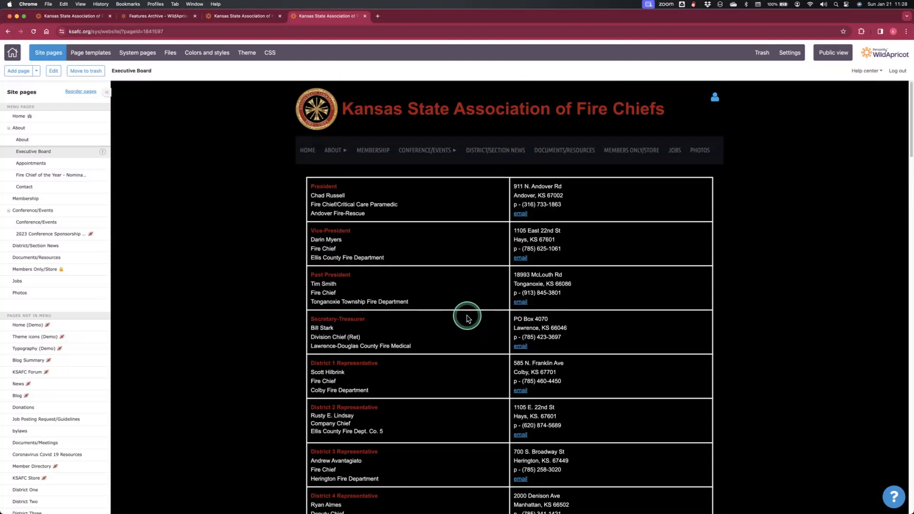
scroll(466, 318, "down", 4)
scroll(466, 316, "down", 4)
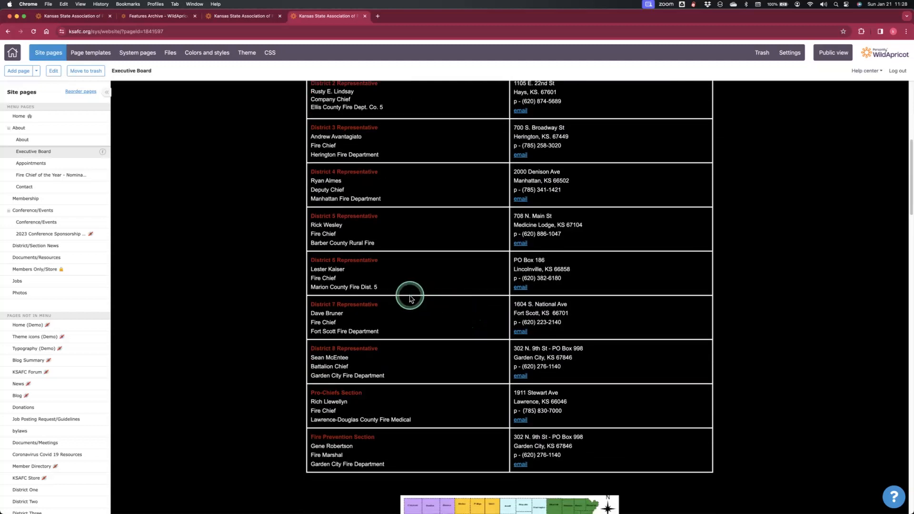
scroll(408, 295, "up", 7)
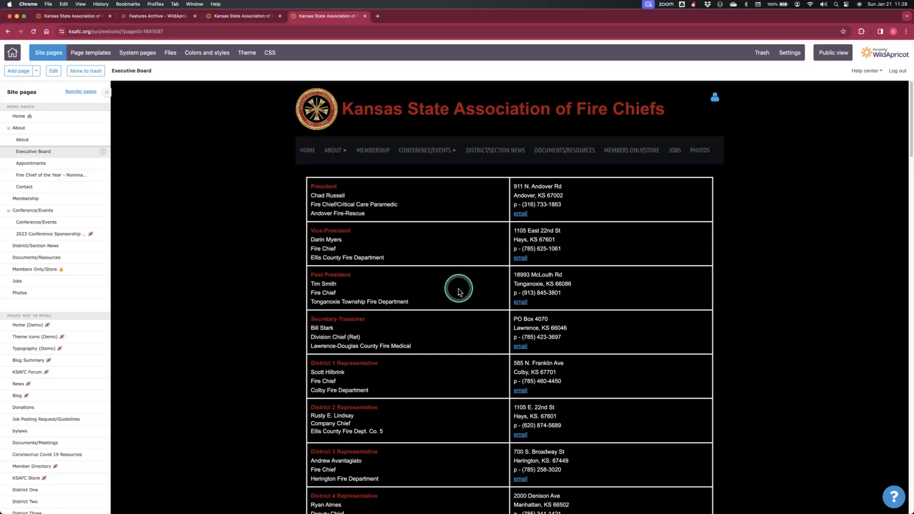
Step: Open the Appointments page and review the governor and non-governor appointments and the KSAFC Appointments table
mouse_move(336, 150)
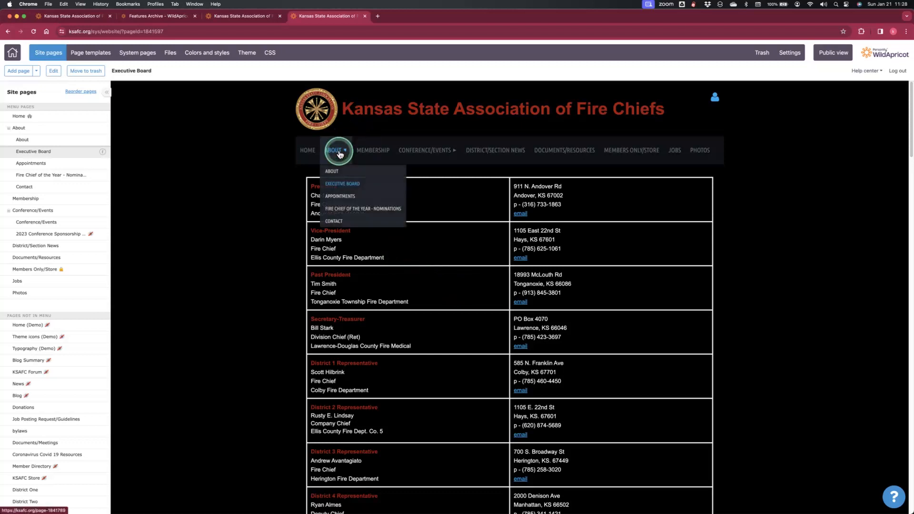
left_click(339, 196)
scroll(581, 295, "down", 2)
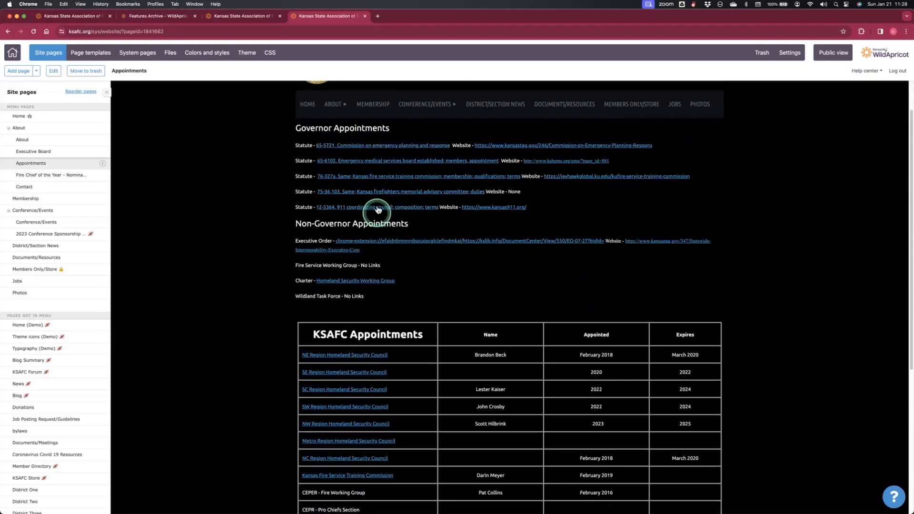
scroll(383, 199, "down", 5)
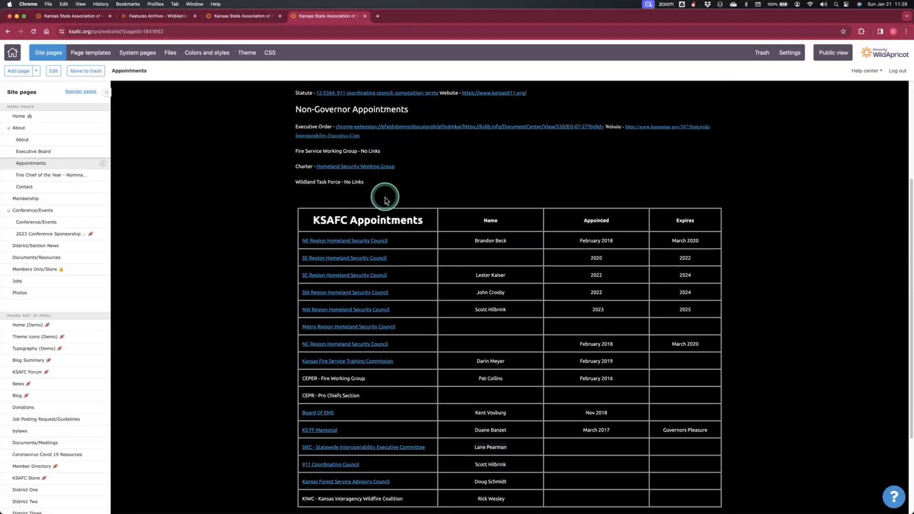
scroll(508, 251, "down", 4)
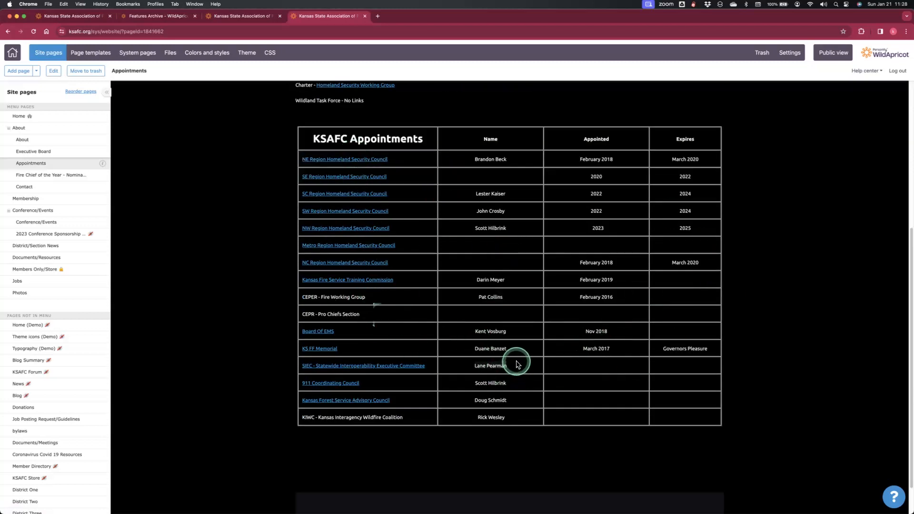
scroll(508, 350, "up", 5)
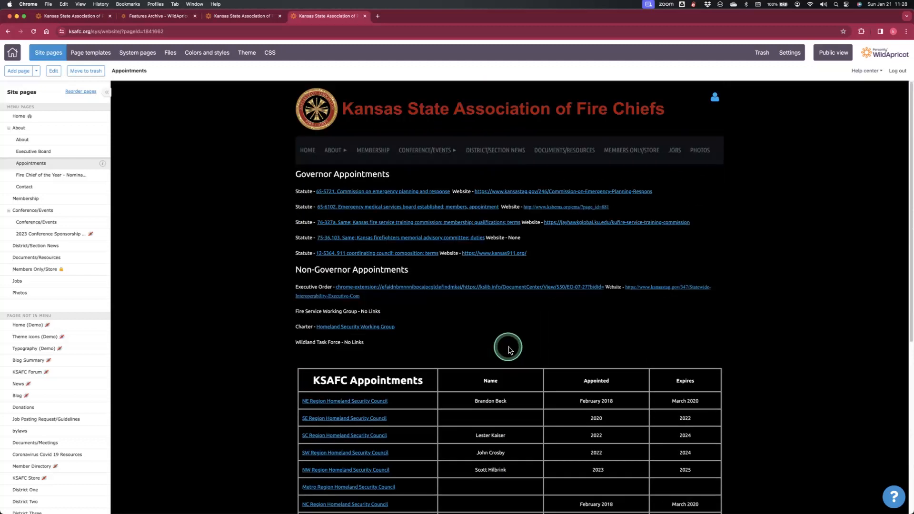
Step: Review the nomination criteria and past recipients on the Fire Chief of the Year - Nominations page, and open the Contact page
mouse_move(328, 157)
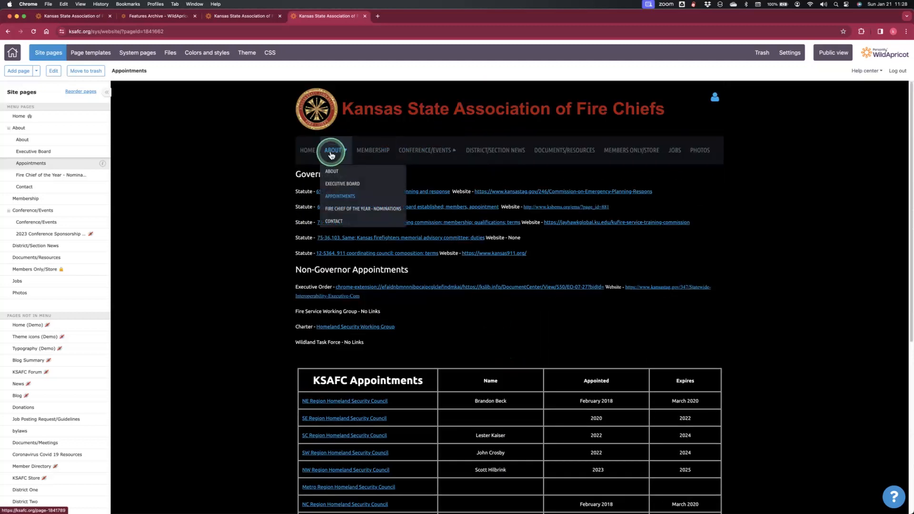
left_click(362, 208)
scroll(567, 322, "down", 3)
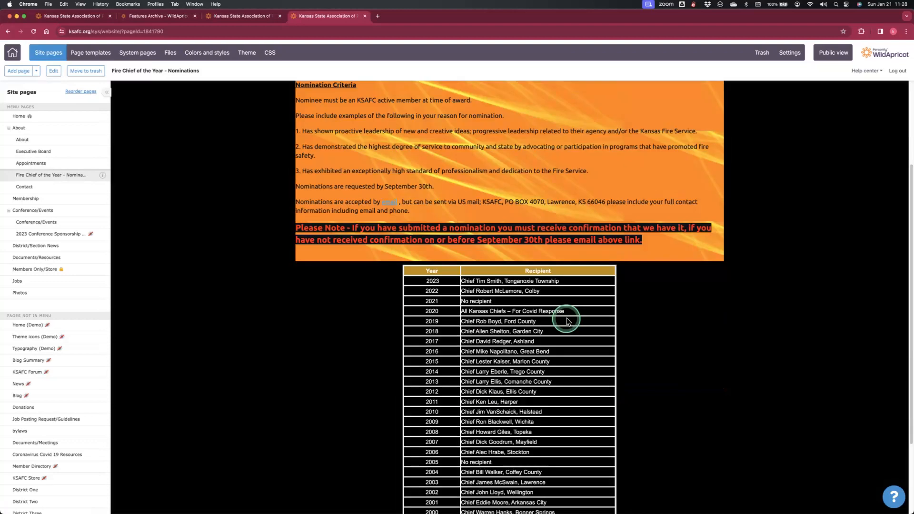
scroll(566, 322, "down", 3)
scroll(692, 319, "up", 6)
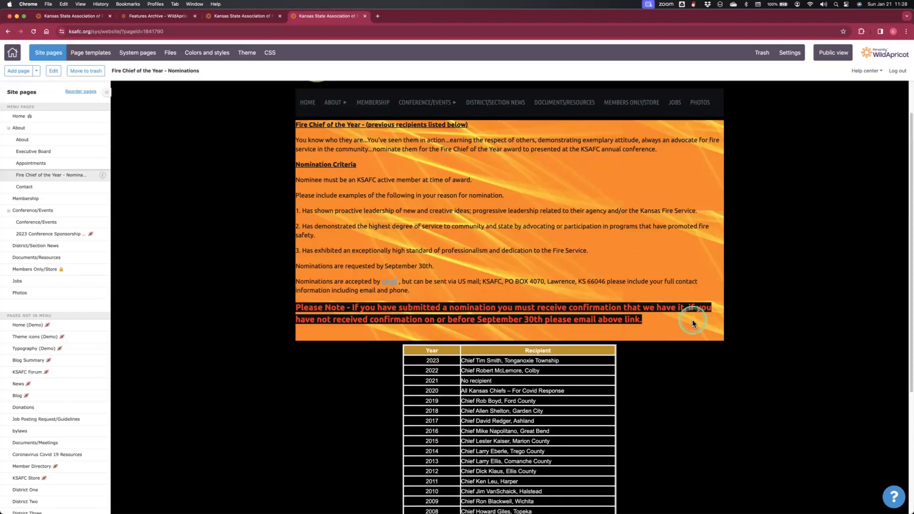
mouse_move(337, 150)
left_click(338, 221)
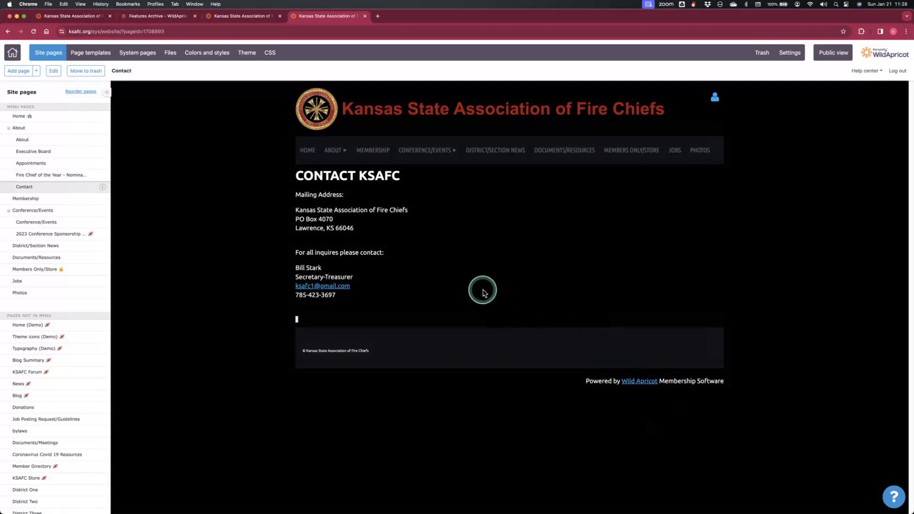
Step: Open the Membership page and review its join and renewal instructions and the available membership levels
left_click(378, 151)
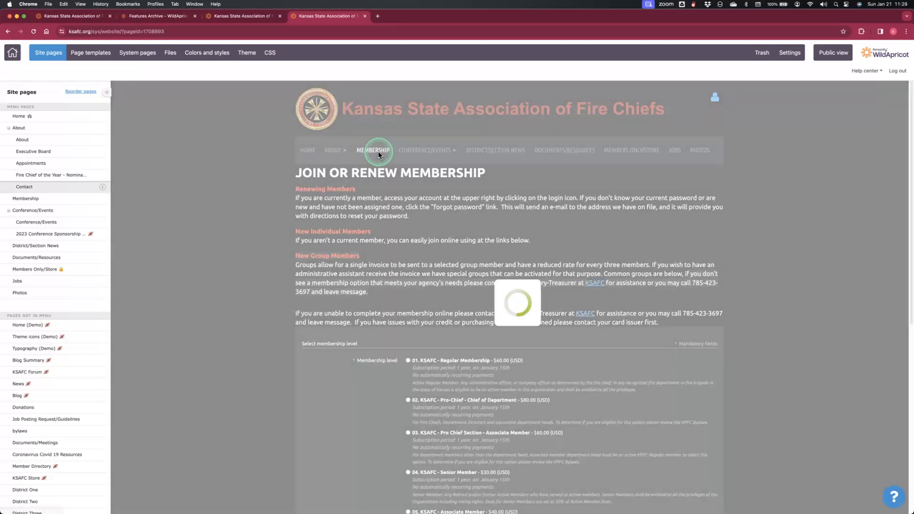
scroll(527, 293, "down", 2)
scroll(527, 293, "down", 4)
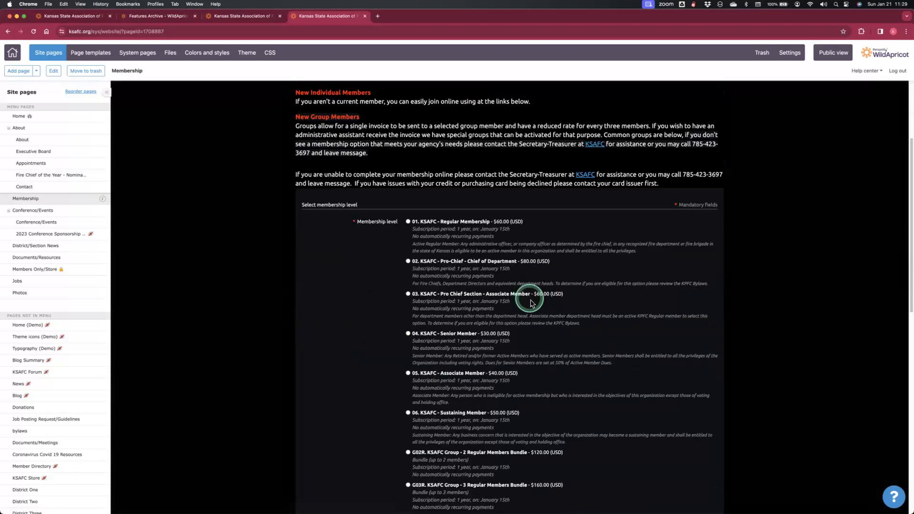
scroll(529, 232, "up", 5)
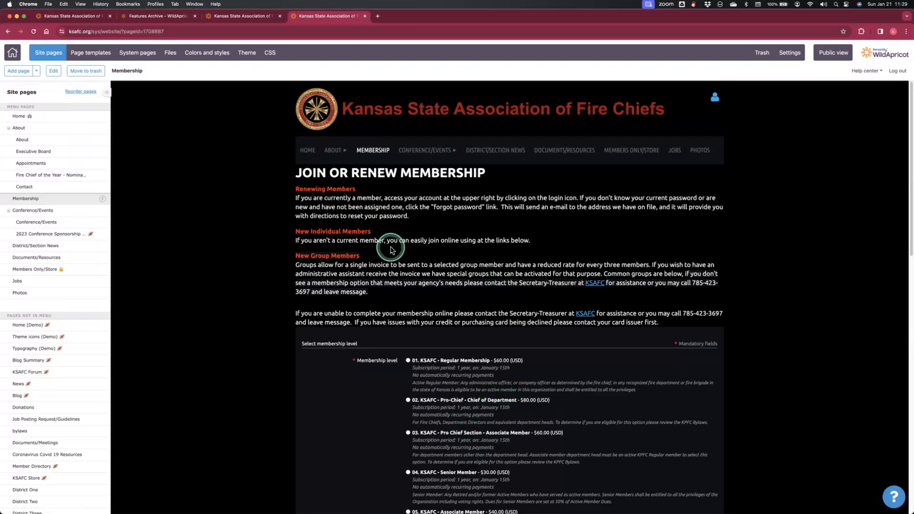
scroll(488, 297, "down", 15)
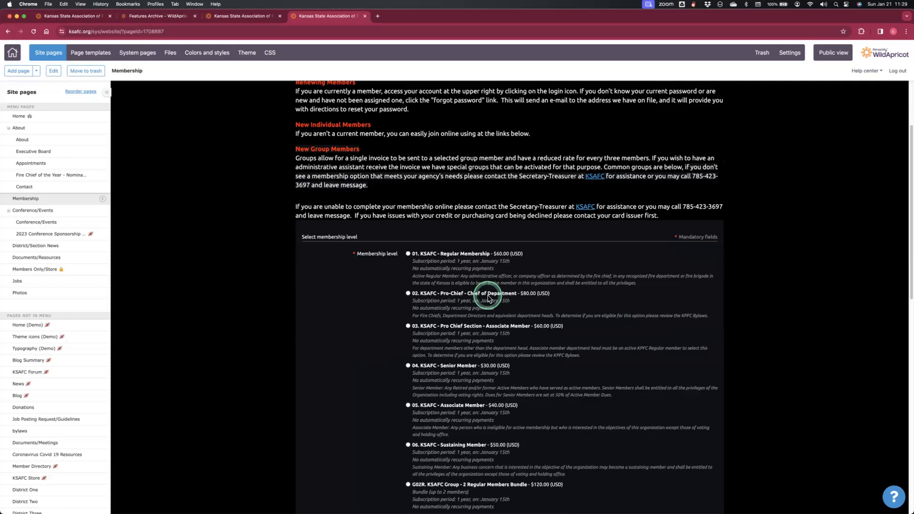
scroll(528, 332, "up", 15)
Step: Reopen the Executive Board page and examine the district map and the list of counties by district
mouse_move(431, 162)
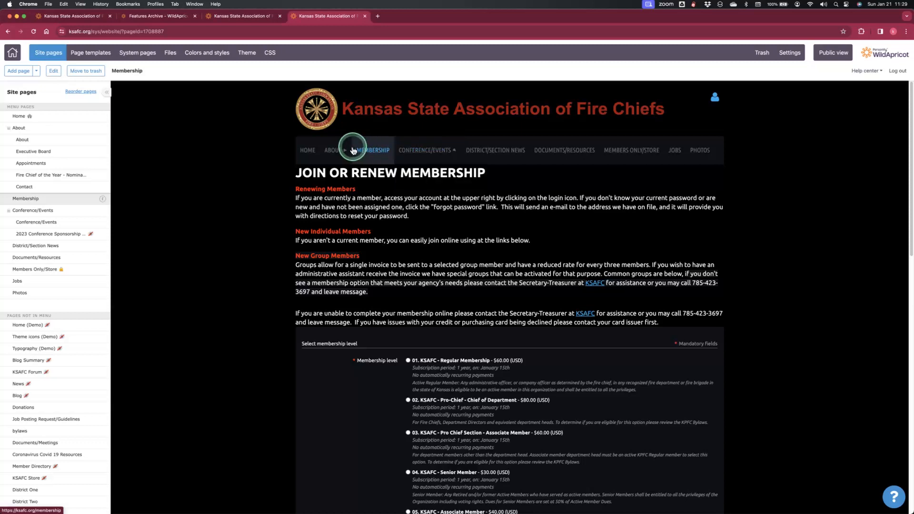
mouse_move(348, 152)
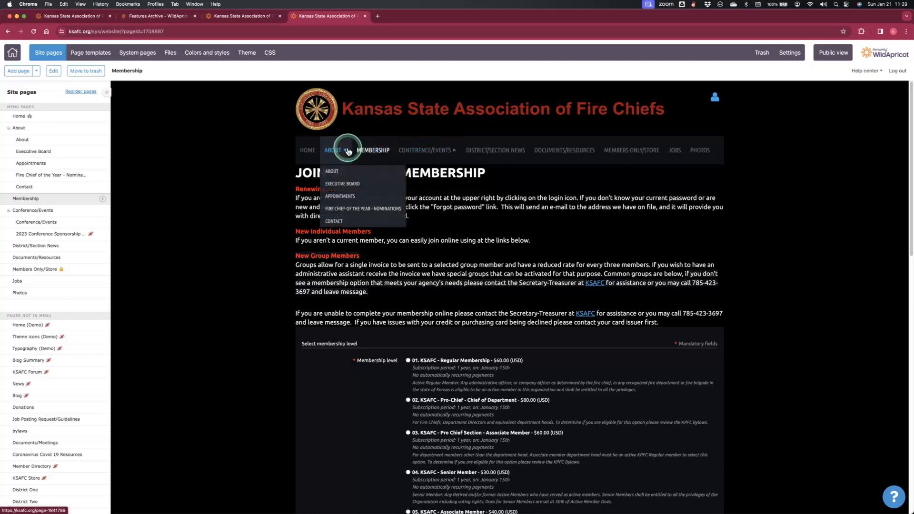
left_click(342, 183)
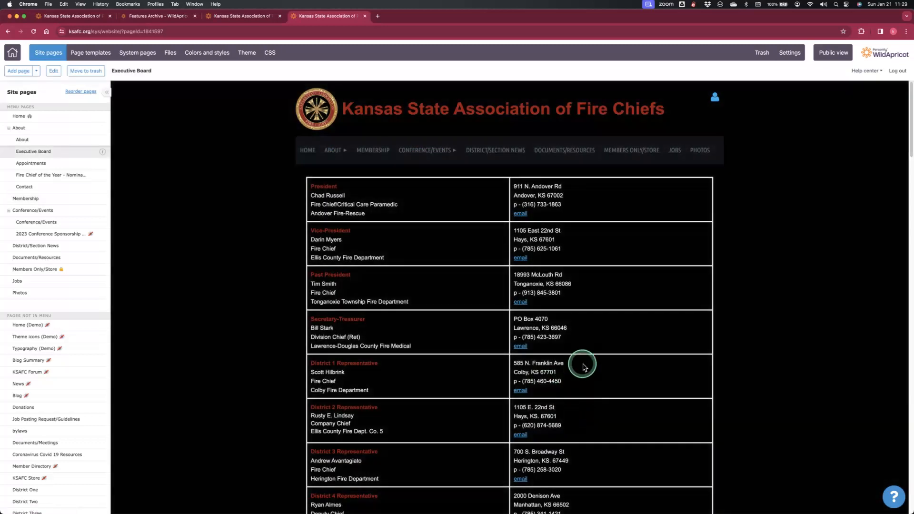
scroll(579, 415, "down", 7)
scroll(582, 354, "down", 8)
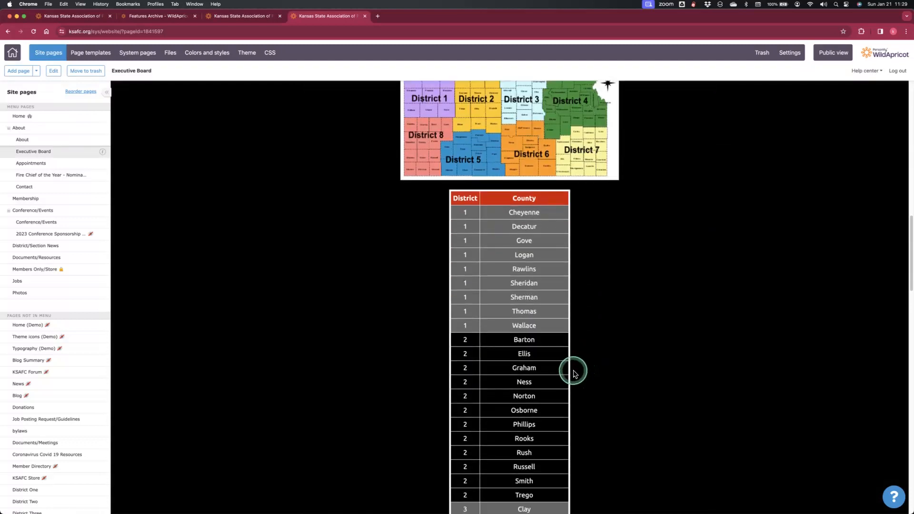
scroll(576, 278, "up", 2)
scroll(509, 233, "down", 4)
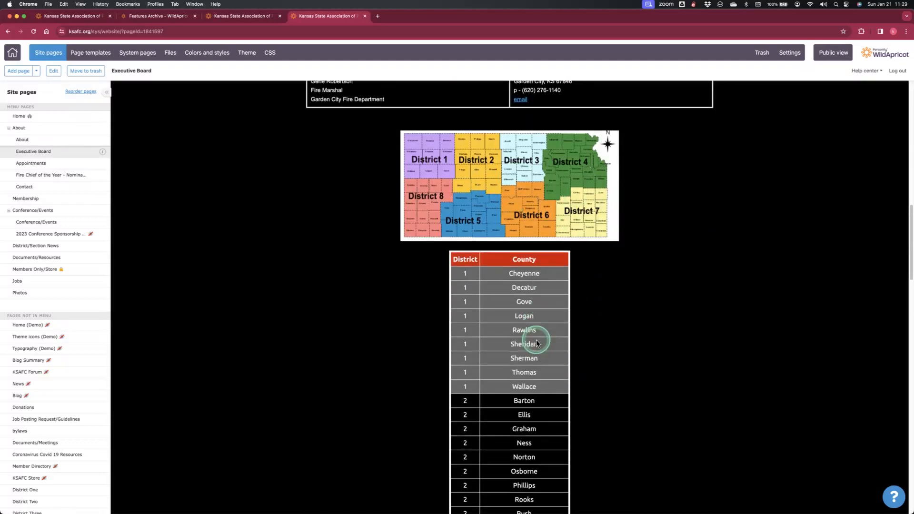
scroll(506, 239, "down", 2)
scroll(510, 268, "down", 5)
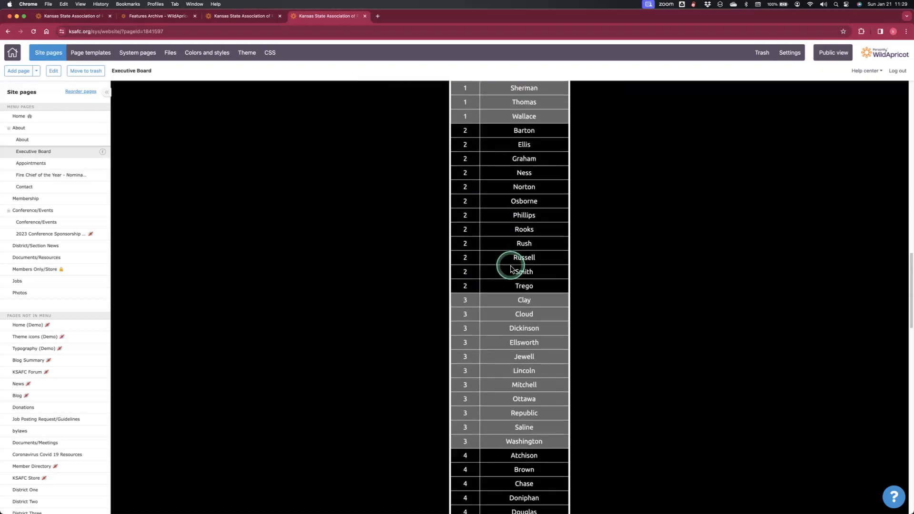
scroll(510, 266, "down", 3)
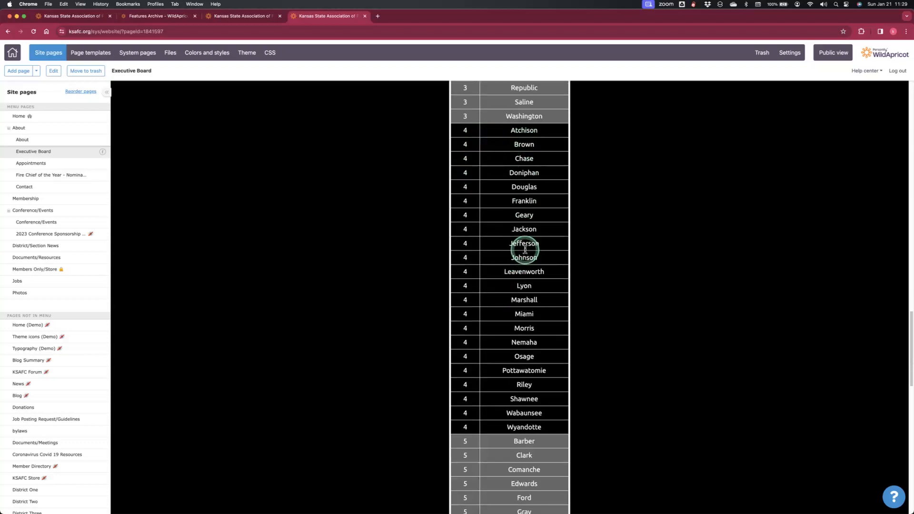
scroll(538, 379, "down", 5)
scroll(537, 379, "down", 10)
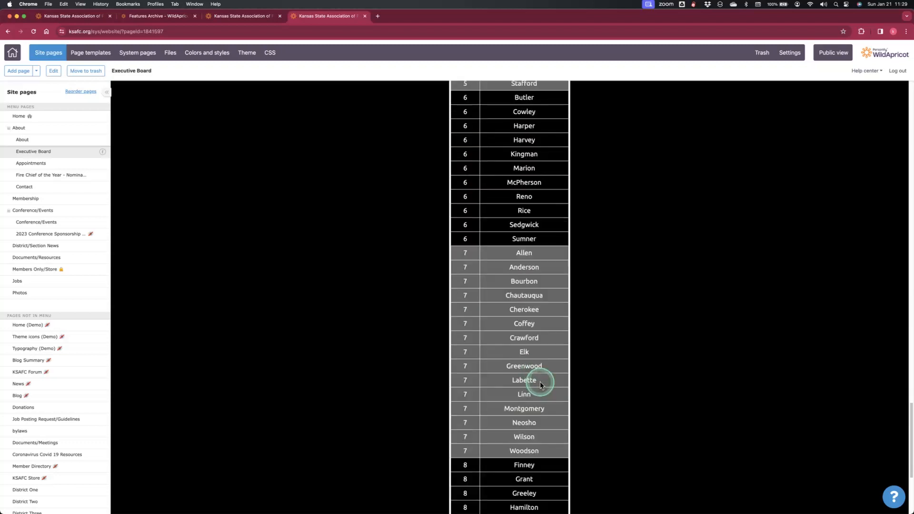
Step: Open the 2023 Conference Sponsorship Options page and look through its sponsor levels
scroll(539, 383, "up", 20)
scroll(538, 381, "up", 8)
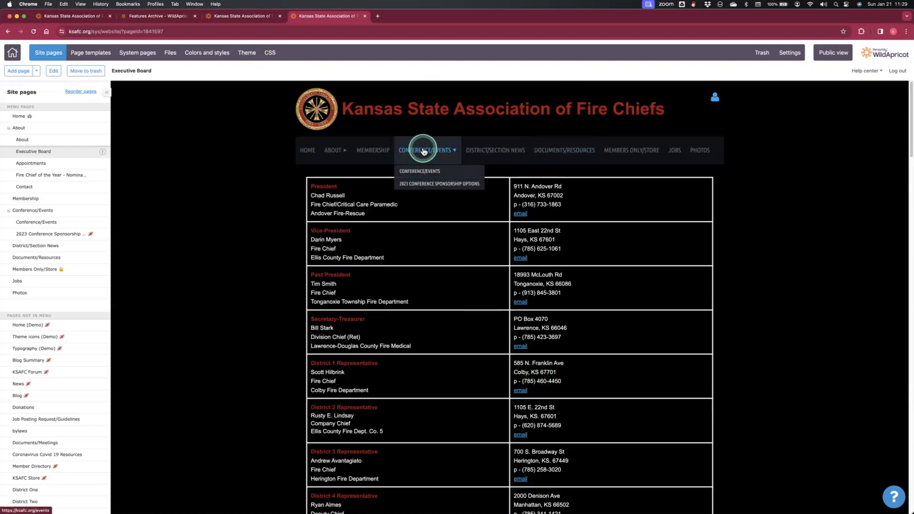
left_click(436, 184)
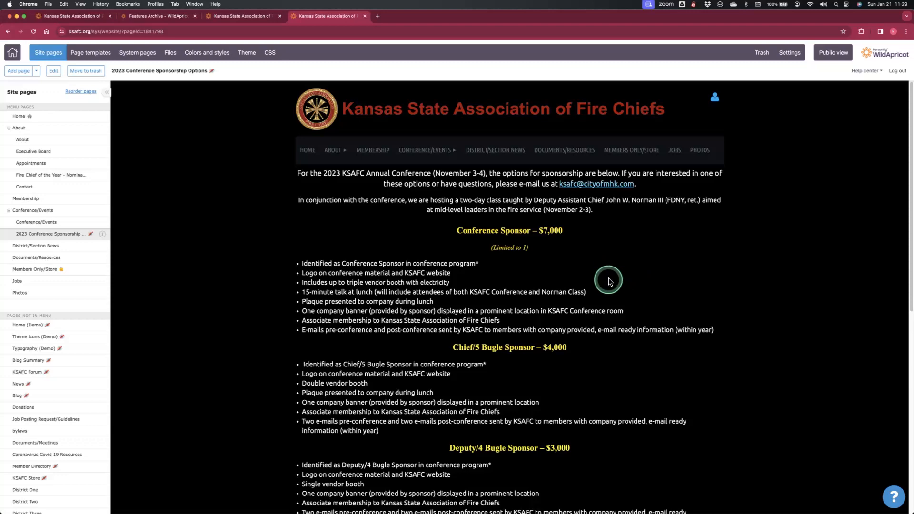
scroll(608, 285, "down", 6)
scroll(607, 288, "up", 5)
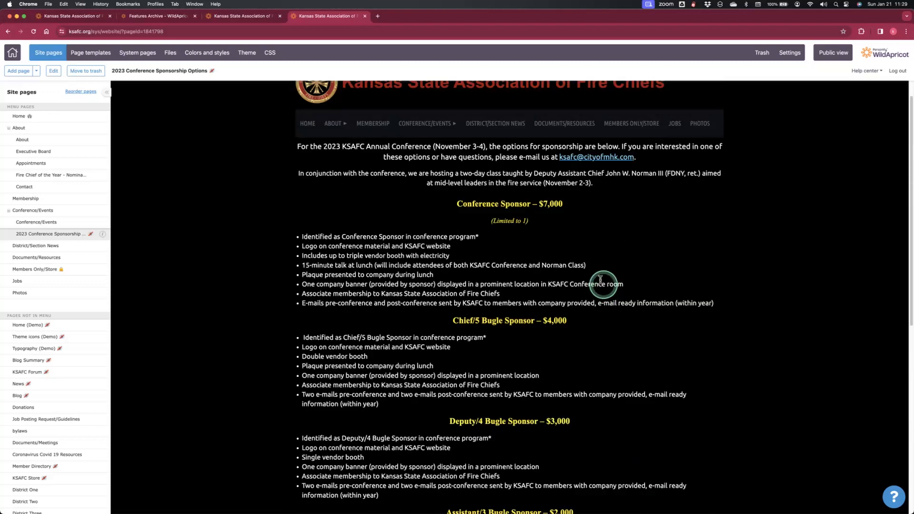
Step: Look over the District/Section News page and the Documents/Resources page
scroll(606, 287, "up", 1)
left_click(488, 153)
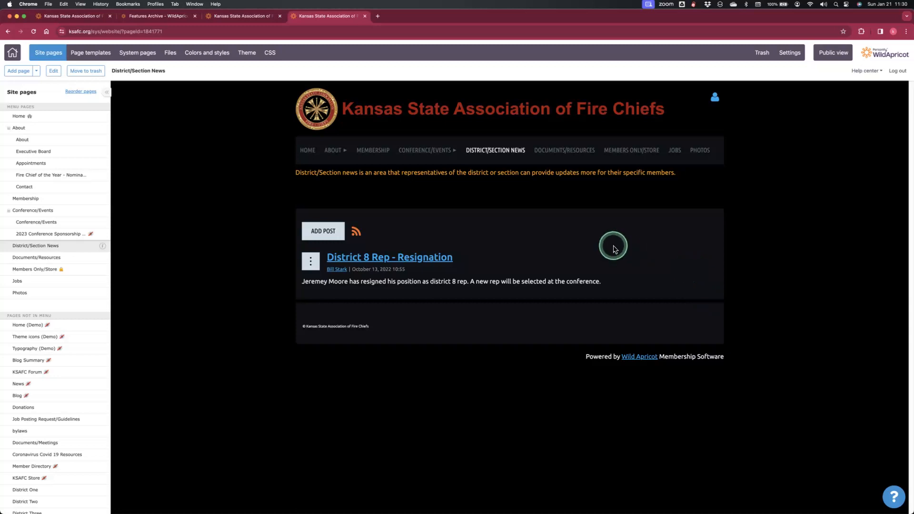
left_click(568, 151)
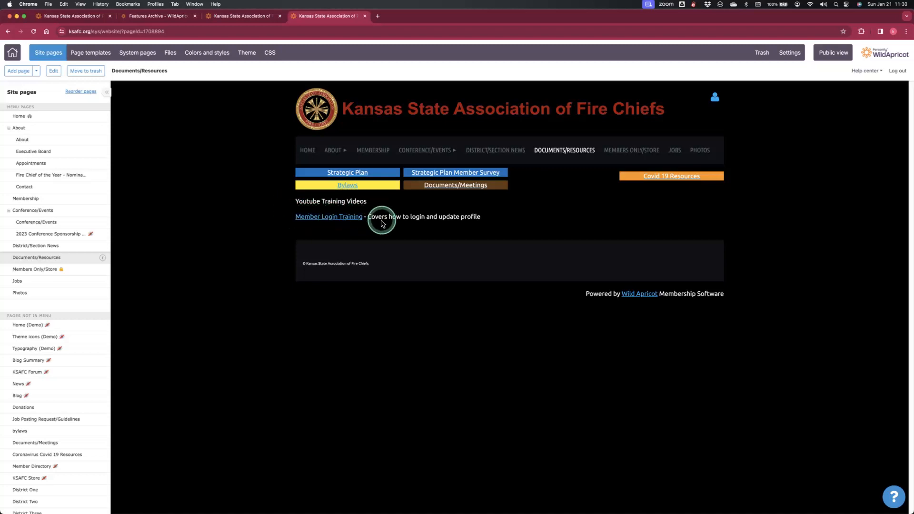
Step: Open the Members Only/Store page, check it in public view, and follow the KSAFC Store Link from the admin view
left_click(621, 153)
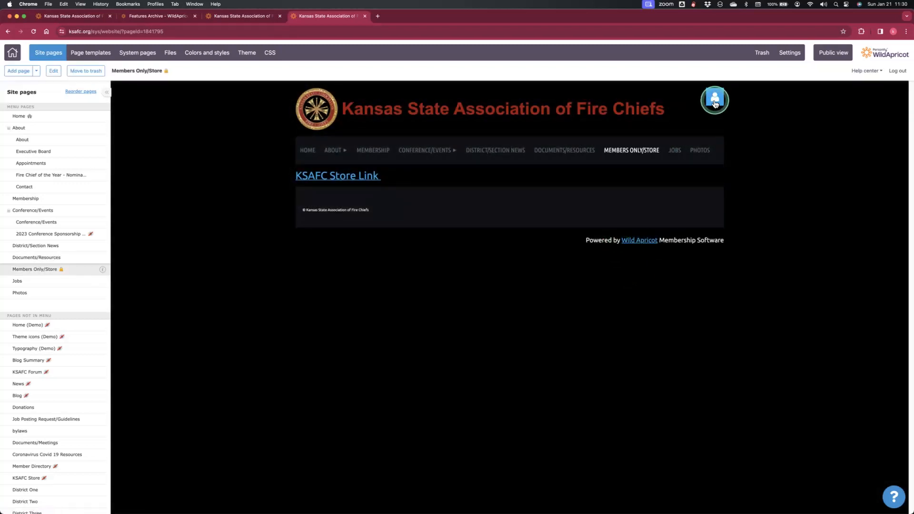
left_click(836, 53)
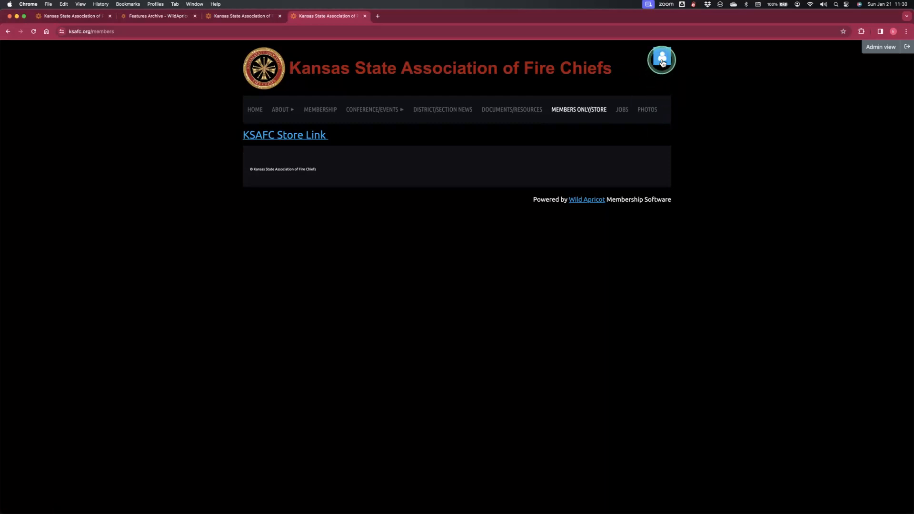
left_click(881, 46)
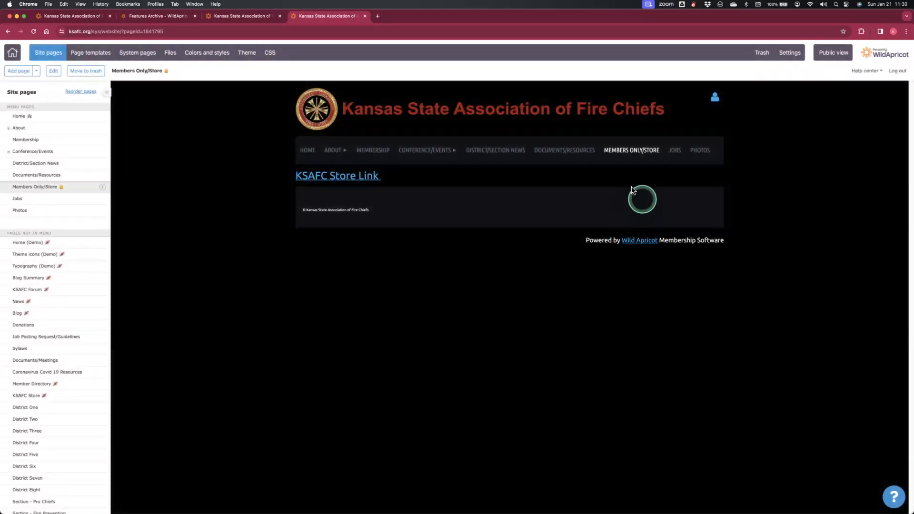
left_click(331, 177)
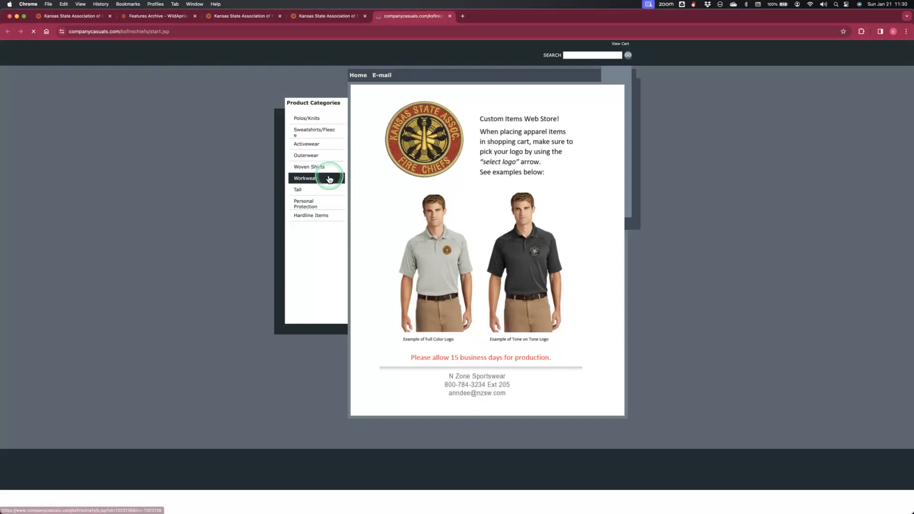
Step: Close the apparel store site and look over the website's Jobs page and Photos page
left_click(449, 17)
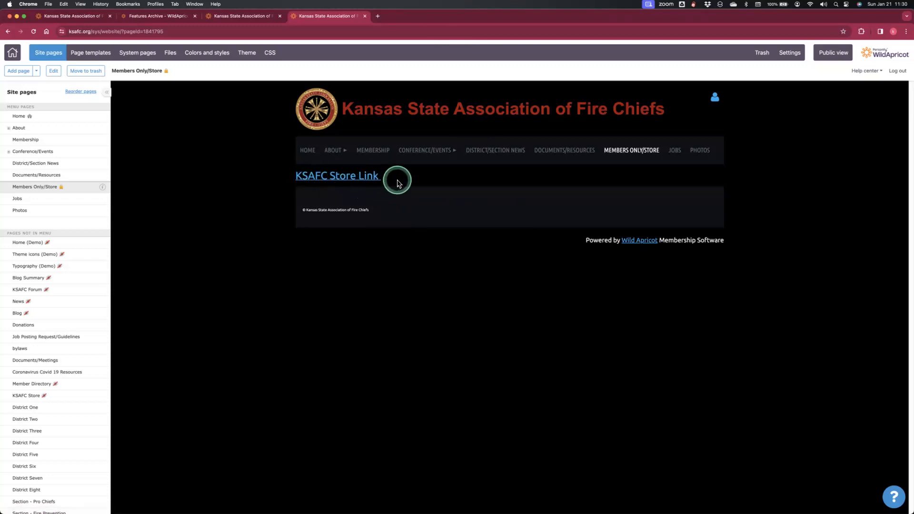
left_click(676, 150)
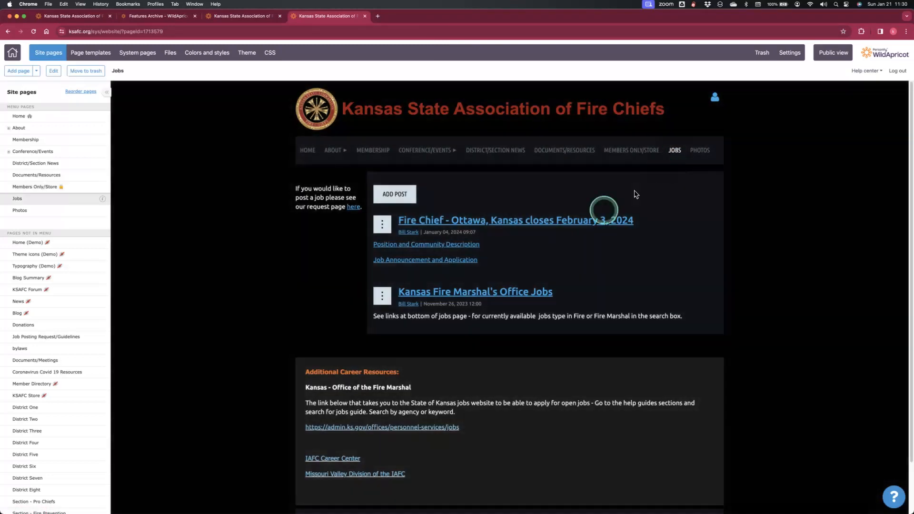
left_click(708, 151)
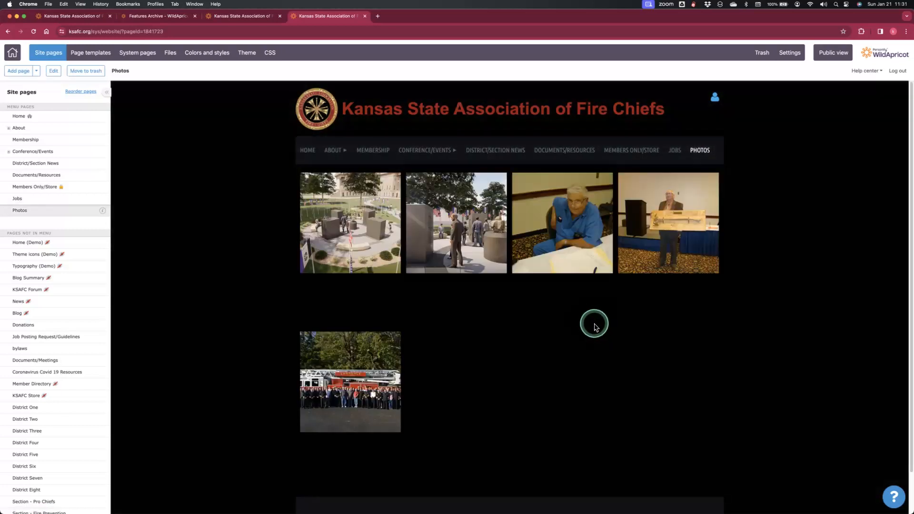
scroll(590, 328, "down", 2)
scroll(586, 330, "up", 2)
scroll(587, 330, "down", 2)
scroll(559, 320, "up", 2)
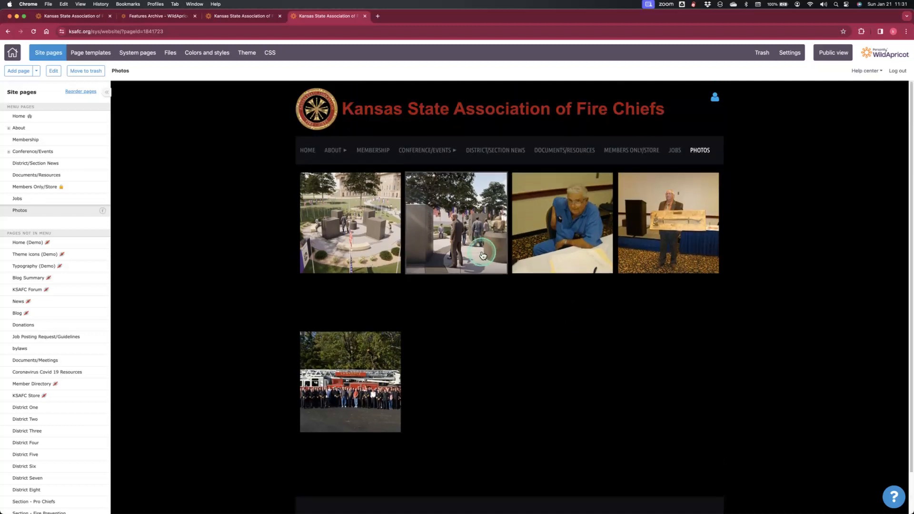
Step: Revisit the website's Home page, return to the admin dashboard, and review its main sections from Members to Profile
left_click(308, 150)
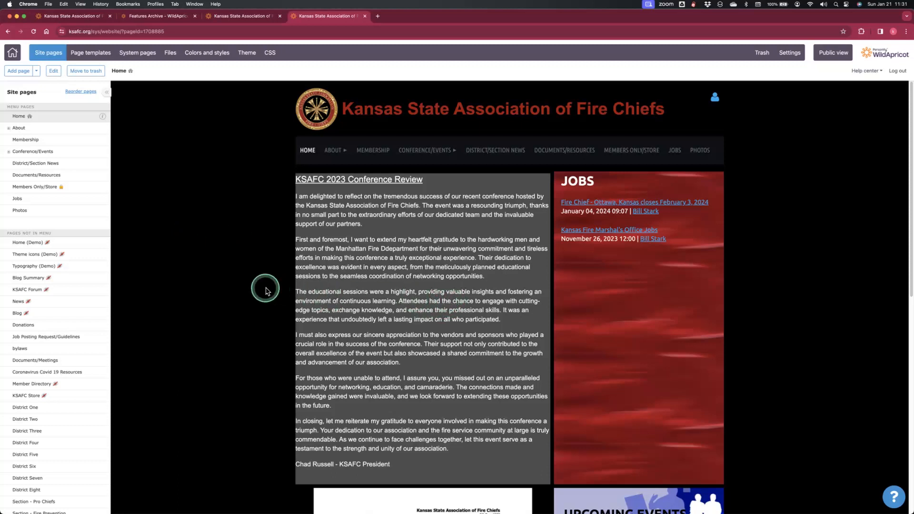
left_click(9, 54)
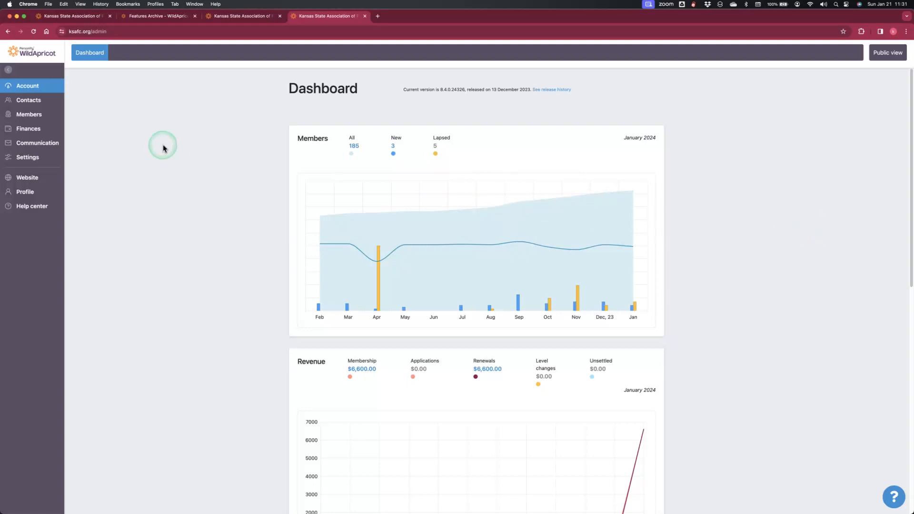
mouse_move(32, 113)
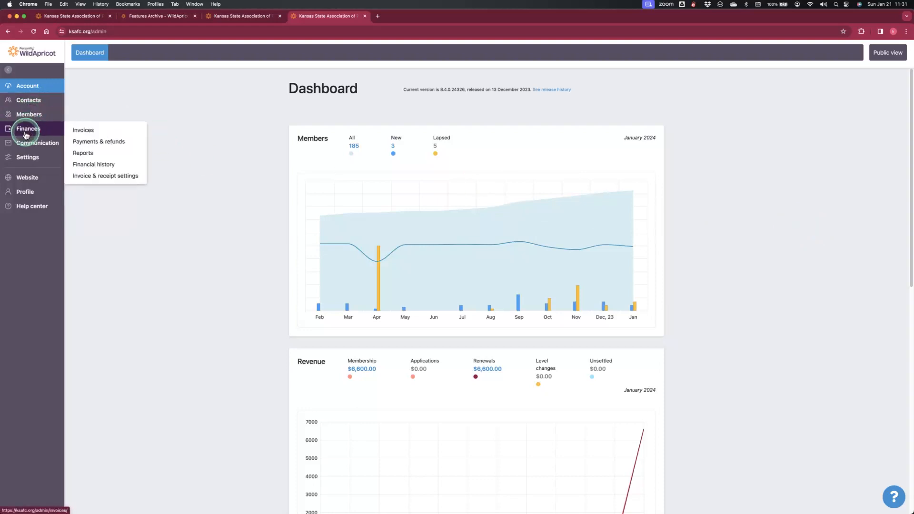
mouse_move(32, 144)
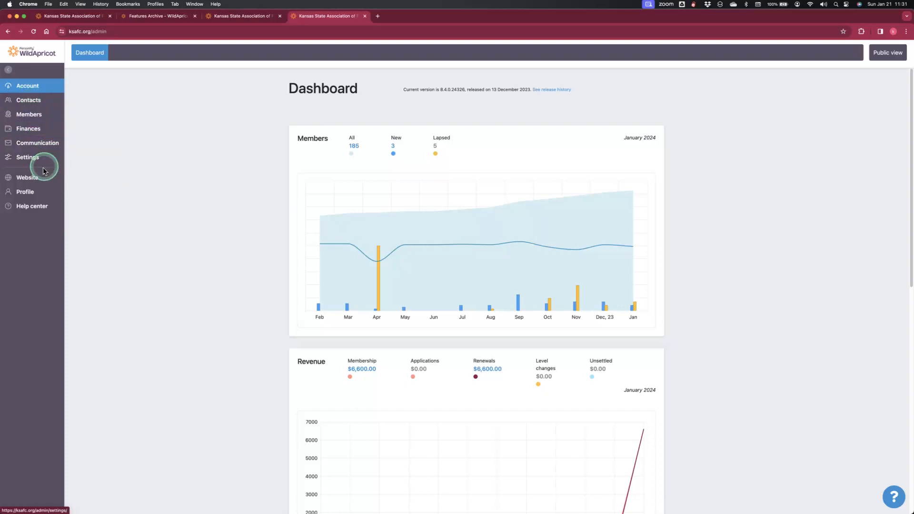
mouse_move(16, 199)
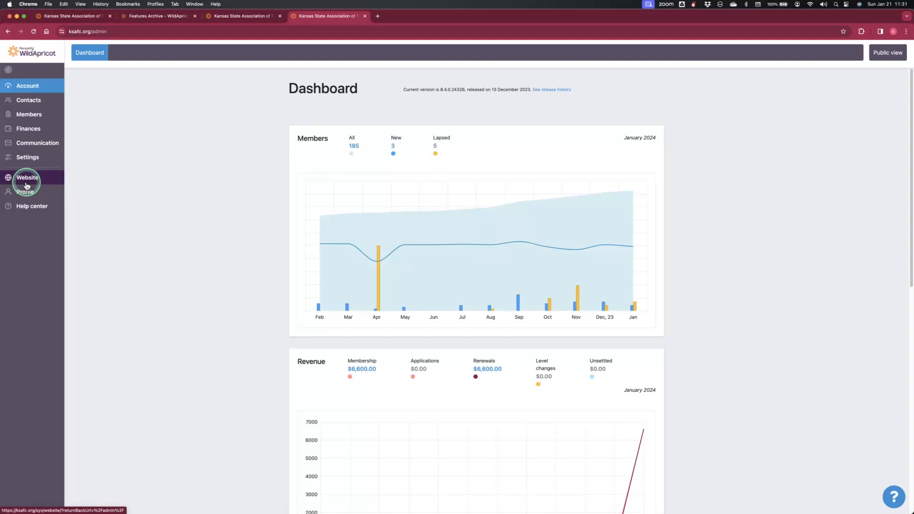